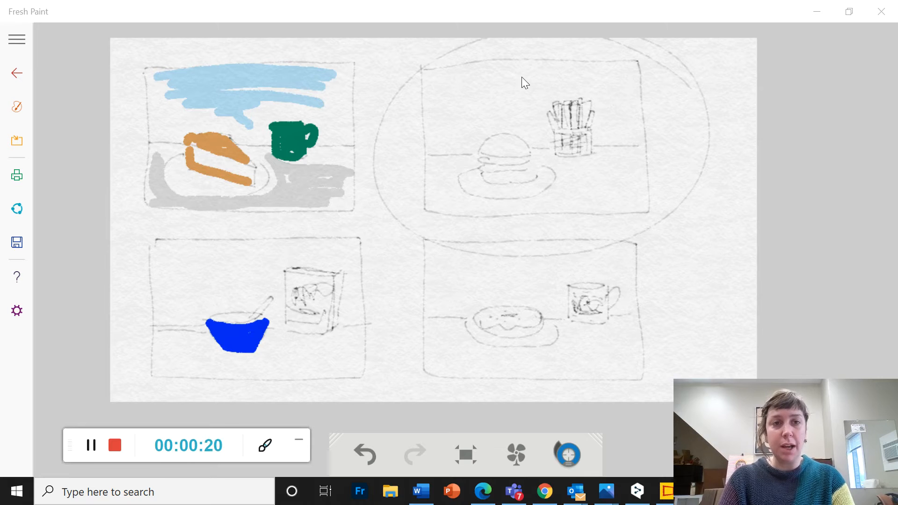
Leave the current painting and start a new one on a fresh canvas with the 4H pencil ready
{"action": "left_click", "coordinate": [18, 70]}
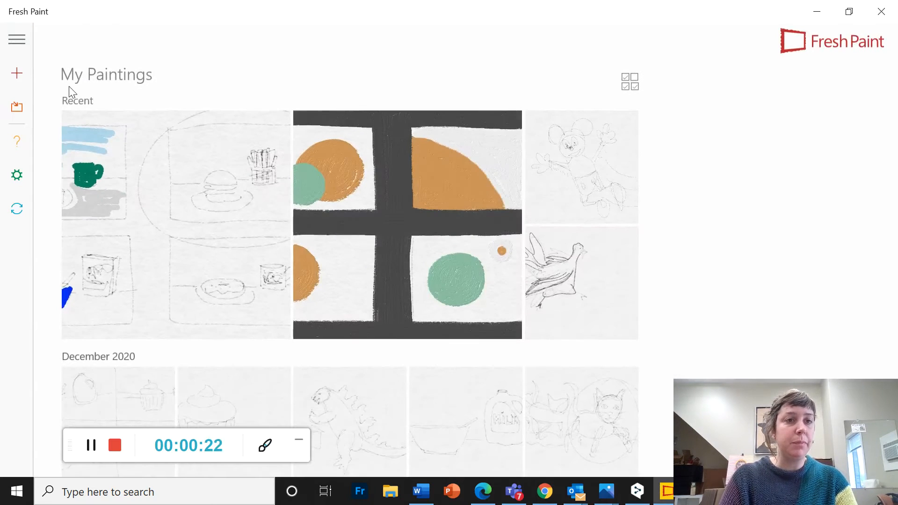
{"action": "left_click", "coordinate": [17, 73]}
{"action": "left_click", "coordinate": [108, 126]}
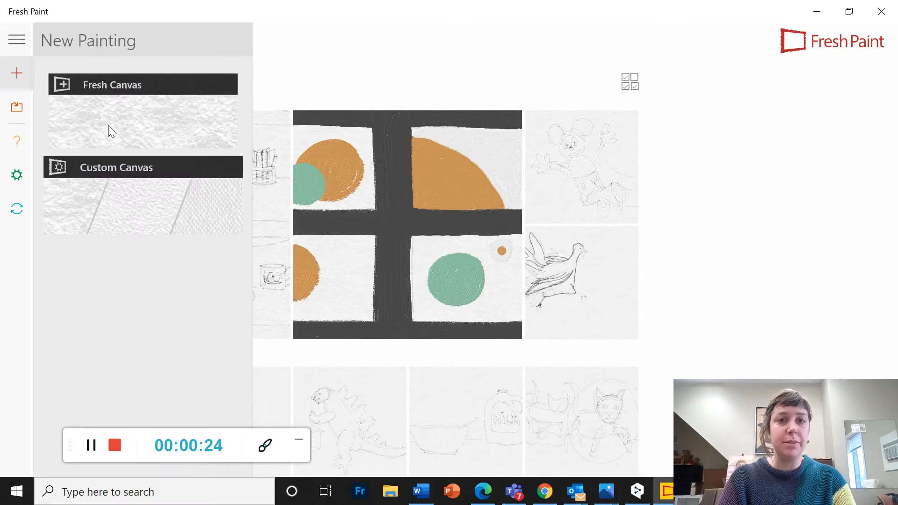
{"action": "left_click", "coordinate": [372, 265]}
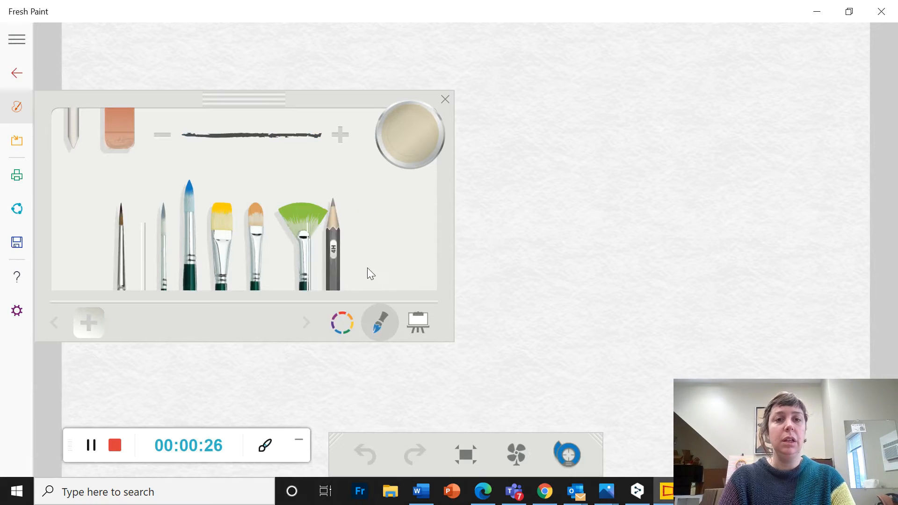
{"action": "left_click", "coordinate": [445, 99]}
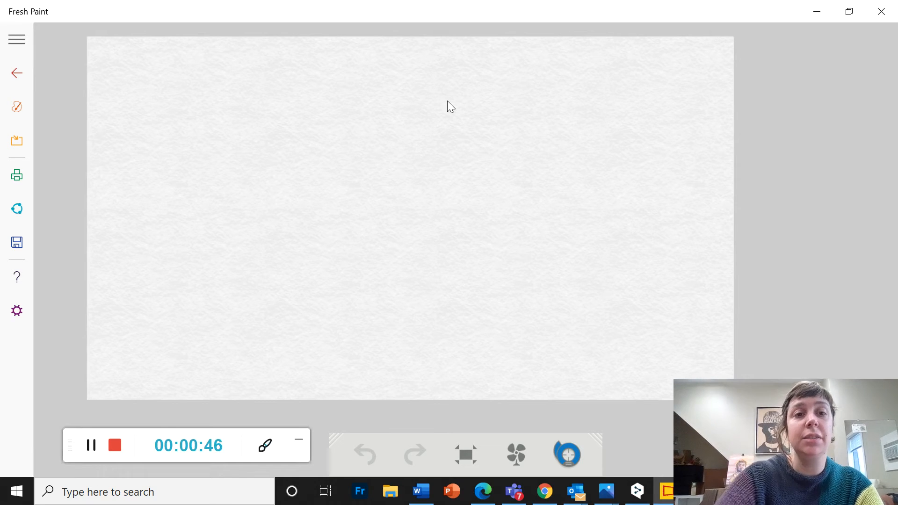
Sketch the burger's domed top bun with a pointed cheese slice and wavy lettuce layer beneath it in pencil
{"action": "mouse_move", "coordinate": [226, 224]}
{"action": "left_mouse_down"}
{"action": "mouse_move", "coordinate": [280, 156]}
{"action": "mouse_move", "coordinate": [324, 143]}
{"action": "mouse_move", "coordinate": [393, 163]}
{"action": "mouse_move", "coordinate": [431, 216]}
{"action": "left_mouse_up"}
{"action": "mouse_move", "coordinate": [227, 225]}
{"action": "left_mouse_down"}
{"action": "mouse_move", "coordinate": [327, 251]}
{"action": "mouse_move", "coordinate": [401, 241]}
{"action": "mouse_move", "coordinate": [434, 220]}
{"action": "left_mouse_up"}
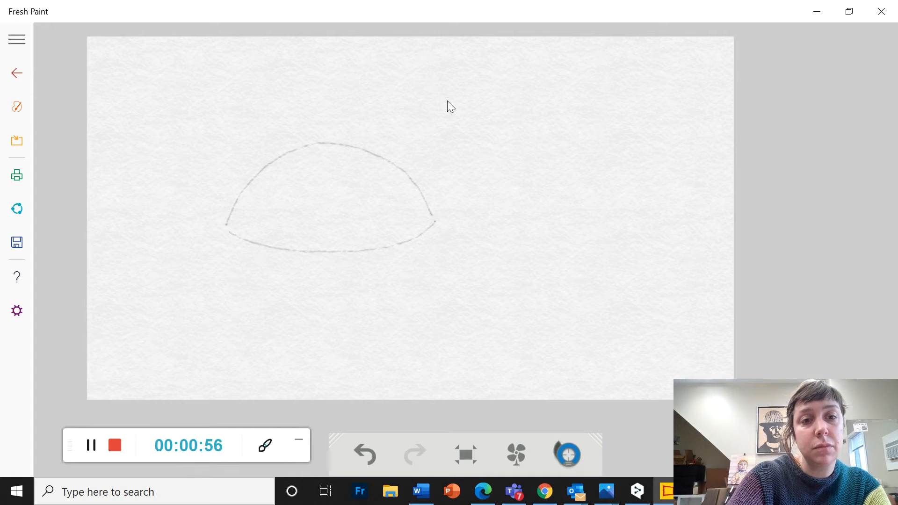
{"action": "mouse_move", "coordinate": [230, 241]}
{"action": "left_mouse_down"}
{"action": "mouse_move", "coordinate": [361, 275]}
{"action": "mouse_move", "coordinate": [443, 240]}
{"action": "mouse_move", "coordinate": [433, 230]}
{"action": "left_mouse_up"}
{"action": "mouse_move", "coordinate": [240, 253]}
{"action": "left_mouse_down"}
{"action": "mouse_move", "coordinate": [256, 267]}
{"action": "mouse_move", "coordinate": [327, 279]}
{"action": "left_mouse_up"}
{"action": "mouse_move", "coordinate": [429, 254]}
{"action": "left_mouse_down"}
{"action": "mouse_move", "coordinate": [327, 279]}
{"action": "mouse_move", "coordinate": [366, 281]}
{"action": "left_mouse_up"}
{"action": "mouse_move", "coordinate": [240, 264]}
{"action": "left_mouse_down"}
{"action": "mouse_move", "coordinate": [238, 276]}
{"action": "mouse_move", "coordinate": [364, 293]}
{"action": "mouse_move", "coordinate": [460, 262]}
{"action": "left_mouse_up"}
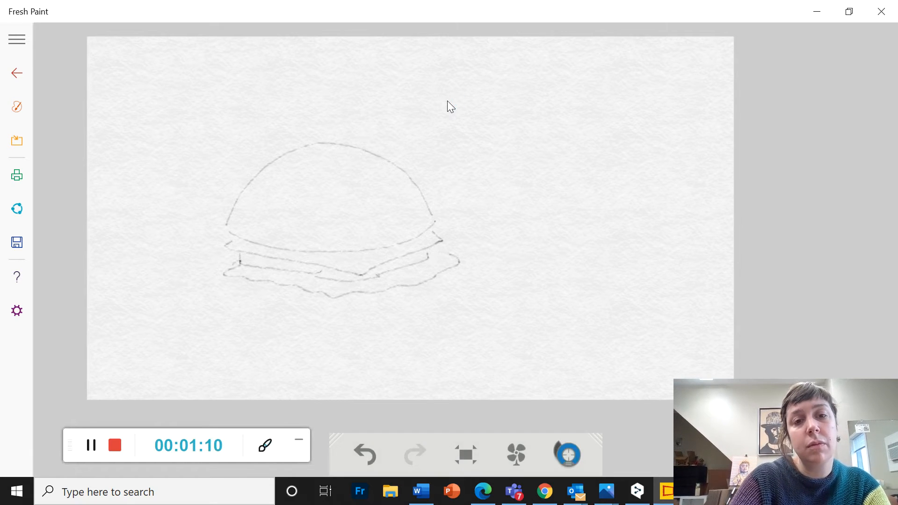
Draw the patty's curved lower edge under the lettuce and a rounded bottom bun below it
{"action": "mouse_move", "coordinate": [240, 280]}
{"action": "left_mouse_down"}
{"action": "mouse_move", "coordinate": [248, 297]}
{"action": "mouse_move", "coordinate": [332, 305]}
{"action": "mouse_move", "coordinate": [410, 302]}
{"action": "mouse_move", "coordinate": [430, 288]}
{"action": "left_mouse_up"}
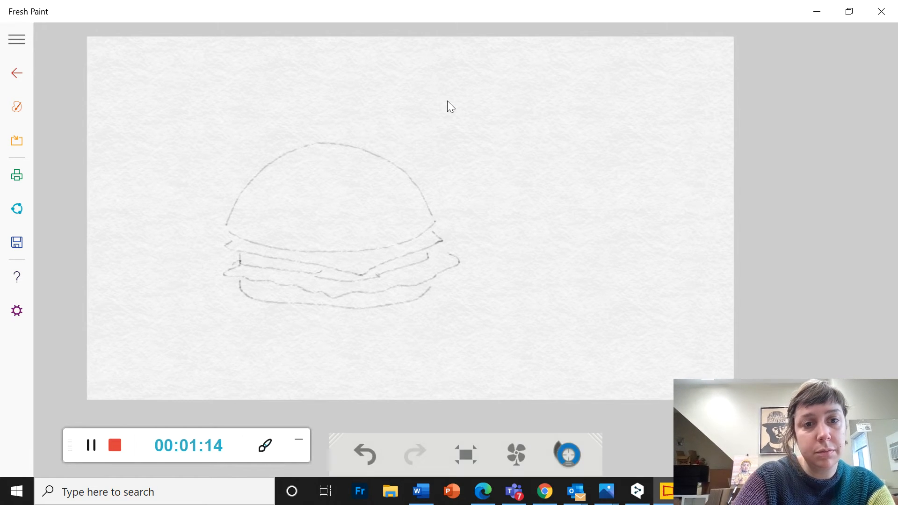
{"action": "mouse_move", "coordinate": [252, 320]}
{"action": "left_mouse_down"}
{"action": "mouse_move", "coordinate": [344, 329]}
{"action": "mouse_move", "coordinate": [409, 318]}
{"action": "mouse_move", "coordinate": [432, 298]}
{"action": "left_mouse_up"}
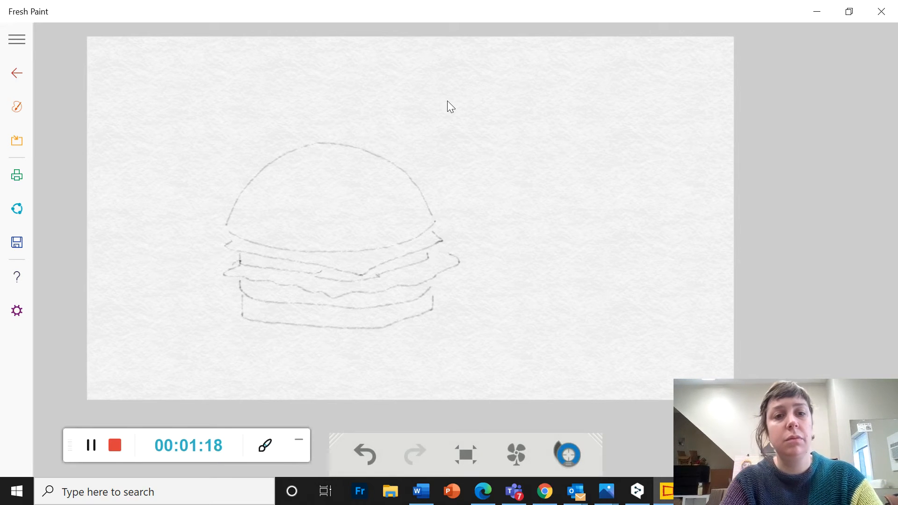
{"action": "key", "text": "ctrl+z"}
{"action": "mouse_move", "coordinate": [239, 295]}
{"action": "left_mouse_down"}
{"action": "mouse_move", "coordinate": [236, 321]}
{"action": "mouse_move", "coordinate": [276, 331]}
{"action": "mouse_move", "coordinate": [405, 329]}
{"action": "mouse_move", "coordinate": [435, 310]}
{"action": "left_mouse_up"}
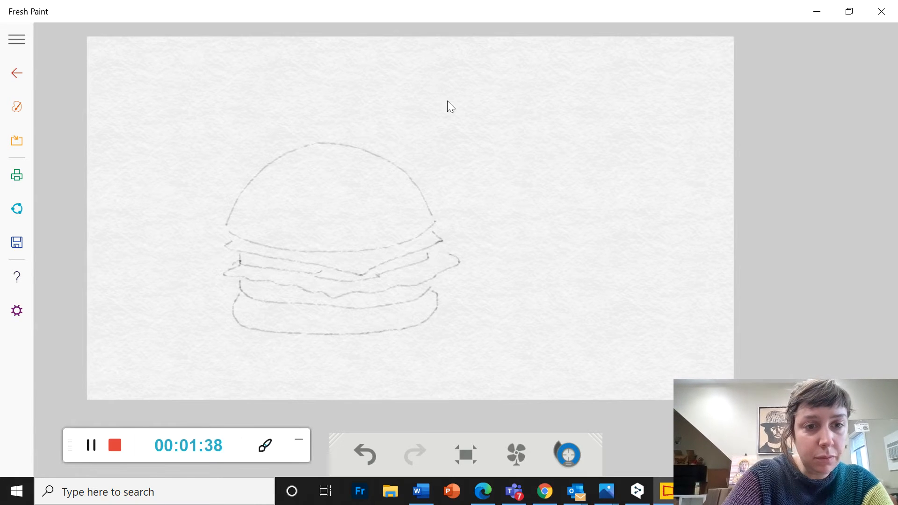
Draw a wide oval plate around the burger's base, leaving the part behind the bun open
{"action": "mouse_move", "coordinate": [232, 285]}
{"action": "left_mouse_down"}
{"action": "mouse_move", "coordinate": [173, 305]}
{"action": "mouse_move", "coordinate": [171, 337]}
{"action": "mouse_move", "coordinate": [251, 364]}
{"action": "mouse_move", "coordinate": [380, 374]}
{"action": "mouse_move", "coordinate": [472, 367]}
{"action": "mouse_move", "coordinate": [502, 343]}
{"action": "mouse_move", "coordinate": [509, 318]}
{"action": "mouse_move", "coordinate": [495, 302]}
{"action": "mouse_move", "coordinate": [444, 287]}
{"action": "left_mouse_up"}
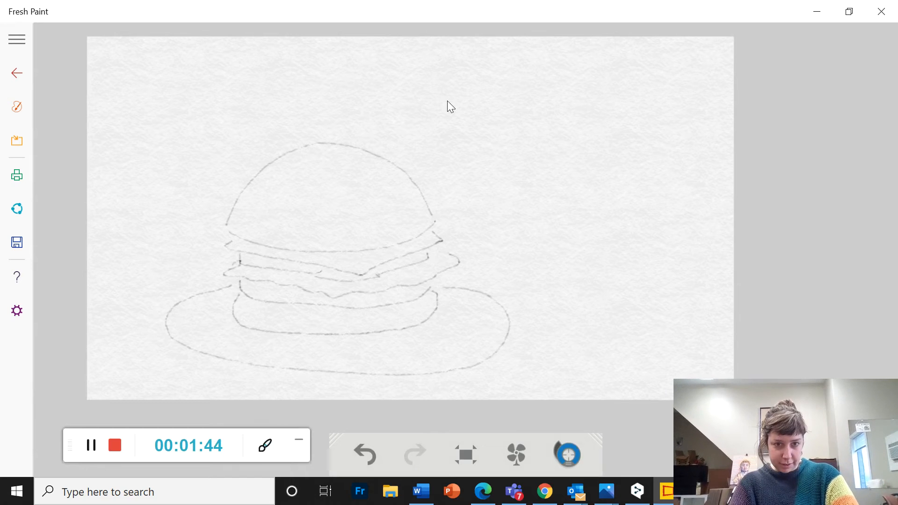
{"action": "left_click", "coordinate": [365, 454]}
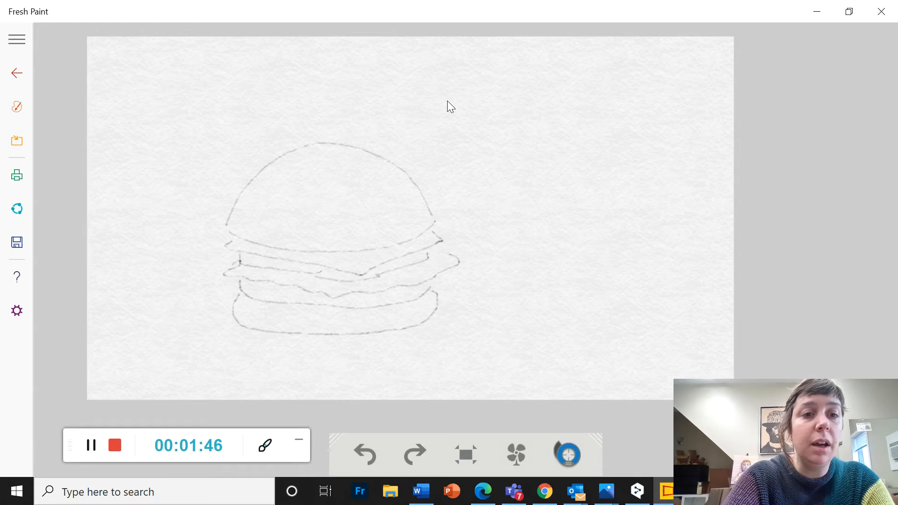
{"action": "mouse_move", "coordinate": [235, 289]}
{"action": "left_mouse_down"}
{"action": "mouse_move", "coordinate": [186, 299]}
{"action": "mouse_move", "coordinate": [166, 328]}
{"action": "mouse_move", "coordinate": [208, 353]}
{"action": "mouse_move", "coordinate": [284, 365]}
{"action": "mouse_move", "coordinate": [381, 365]}
{"action": "mouse_move", "coordinate": [478, 347]}
{"action": "left_mouse_up"}
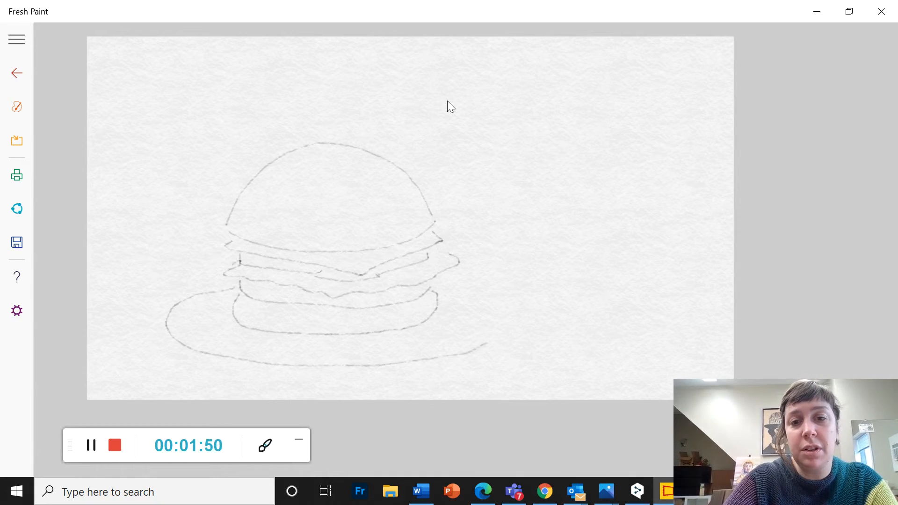
{"action": "mouse_move", "coordinate": [501, 315]}
{"action": "left_mouse_down"}
{"action": "mouse_move", "coordinate": [480, 296]}
{"action": "mouse_move", "coordinate": [438, 287]}
{"action": "left_mouse_up"}
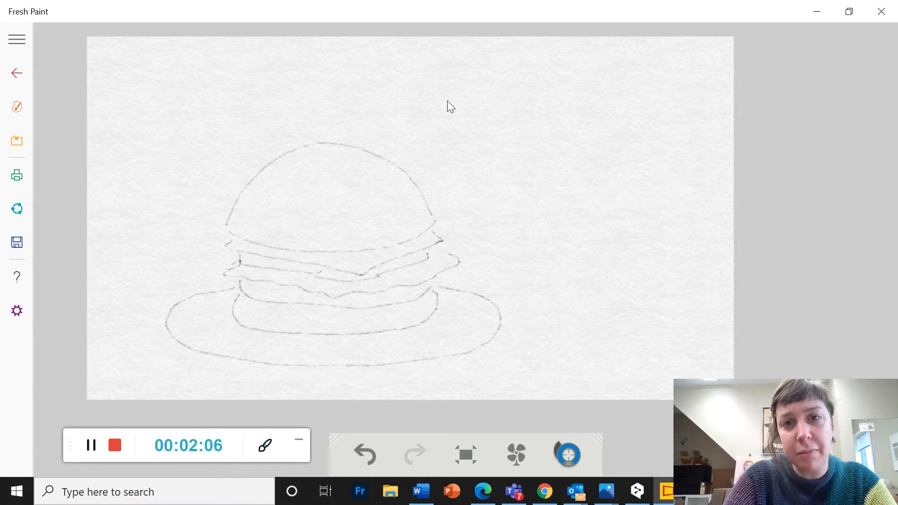
Outline a fries container to the right of the burger with straight sides and curved upper and lower edges
{"action": "left_click_drag", "start_coordinate": [516, 157], "coordinate": [517, 267]}
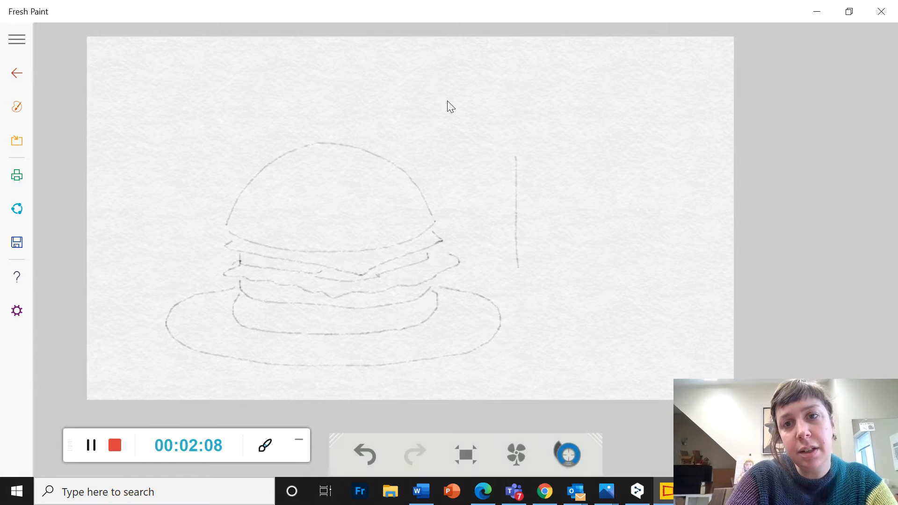
{"action": "mouse_move", "coordinate": [540, 178]}
{"action": "left_mouse_down"}
{"action": "mouse_move", "coordinate": [596, 179]}
{"action": "mouse_move", "coordinate": [628, 159]}
{"action": "mouse_move", "coordinate": [637, 277]}
{"action": "left_mouse_up"}
{"action": "mouse_move", "coordinate": [514, 269]}
{"action": "left_mouse_down"}
{"action": "mouse_move", "coordinate": [551, 288]}
{"action": "mouse_move", "coordinate": [606, 295]}
{"action": "mouse_move", "coordinate": [636, 280]}
{"action": "left_mouse_up"}
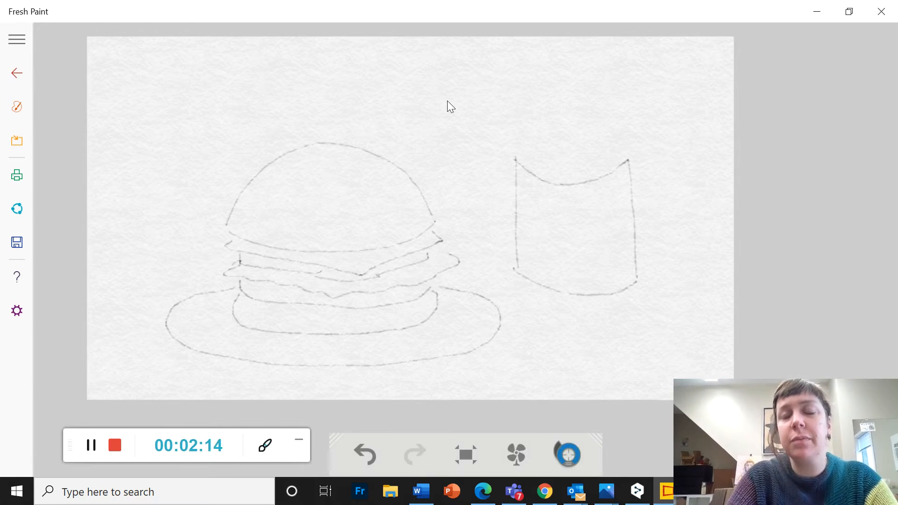
{"action": "left_click_drag", "start_coordinate": [537, 180], "coordinate": [545, 276]}
{"action": "mouse_move", "coordinate": [567, 185]}
{"action": "left_mouse_down"}
{"action": "mouse_move", "coordinate": [577, 286]}
{"action": "mouse_move", "coordinate": [593, 202]}
{"action": "mouse_move", "coordinate": [602, 270]}
{"action": "left_mouse_up"}
{"action": "key", "text": "ctrl+z"}
{"action": "key", "text": "ctrl+z"}
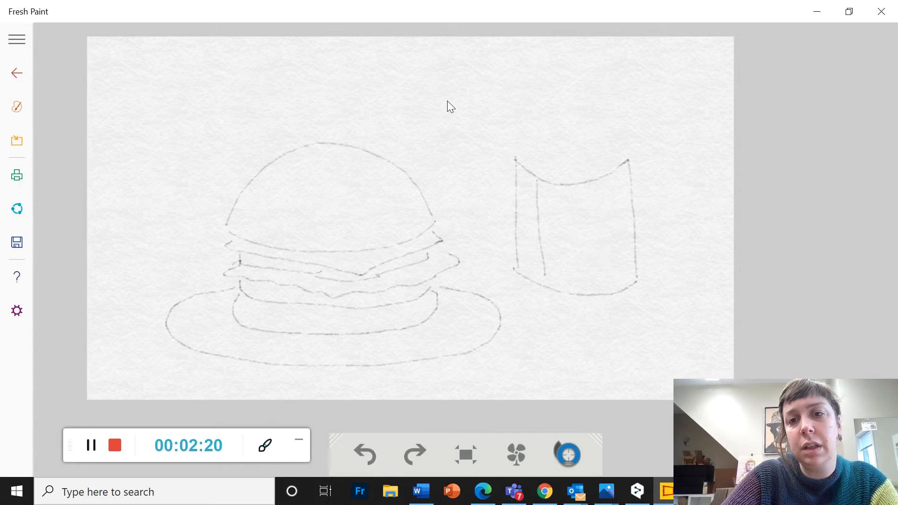
{"action": "left_click_drag", "start_coordinate": [531, 173], "coordinate": [527, 279]}
{"action": "left_click_drag", "start_coordinate": [546, 187], "coordinate": [541, 276]}
{"action": "key", "text": "ctrl+z"}
{"action": "key", "text": "ctrl+z"}
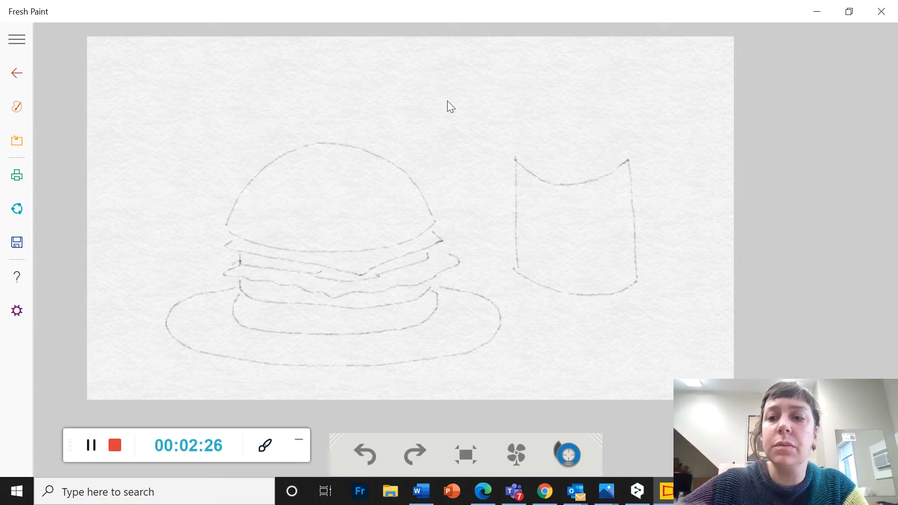
Draw five evenly spaced vertical lines down the fries container from its rim to its base
{"action": "left_click_drag", "start_coordinate": [534, 176], "coordinate": [534, 185]}
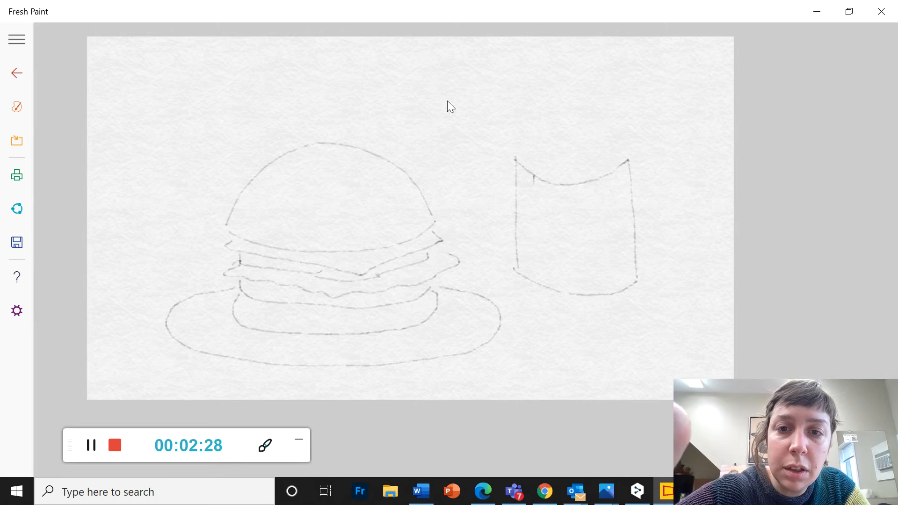
{"action": "left_click_drag", "start_coordinate": [534, 220], "coordinate": [532, 281]}
{"action": "left_click_drag", "start_coordinate": [552, 188], "coordinate": [551, 276]}
{"action": "left_click_drag", "start_coordinate": [572, 184], "coordinate": [573, 289]}
{"action": "left_click_drag", "start_coordinate": [599, 182], "coordinate": [596, 288]}
{"action": "left_click_drag", "start_coordinate": [621, 182], "coordinate": [615, 287]}
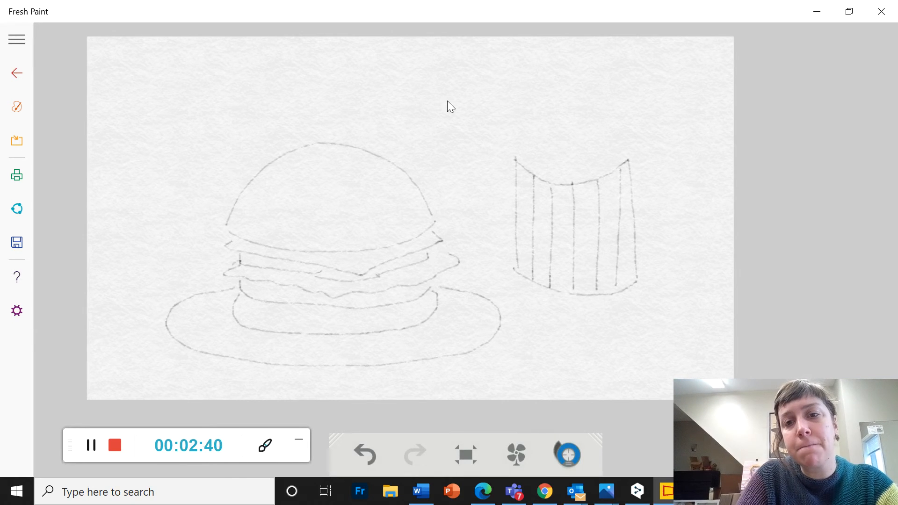
Cross the container's vertical lines with six curved horizontal lines to form a checkered pattern
{"action": "mouse_move", "coordinate": [516, 262]}
{"action": "left_mouse_down"}
{"action": "mouse_move", "coordinate": [574, 278]}
{"action": "mouse_move", "coordinate": [636, 276]}
{"action": "left_mouse_up"}
{"action": "left_click_drag", "start_coordinate": [517, 244], "coordinate": [627, 258]}
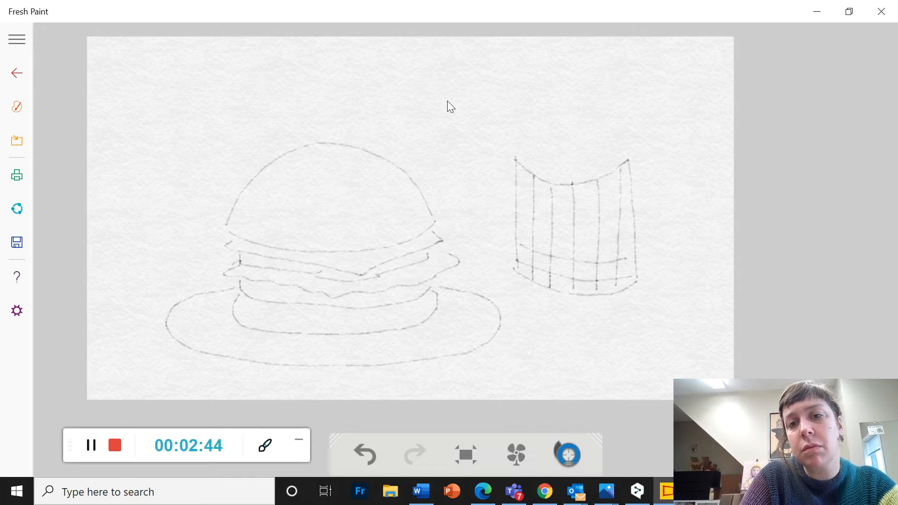
{"action": "left_click_drag", "start_coordinate": [519, 229], "coordinate": [626, 244]}
{"action": "left_click_drag", "start_coordinate": [522, 206], "coordinate": [622, 224]}
{"action": "mouse_move", "coordinate": [522, 196]}
{"action": "left_mouse_down"}
{"action": "mouse_move", "coordinate": [615, 209]}
{"action": "mouse_move", "coordinate": [627, 200]}
{"action": "left_mouse_up"}
{"action": "mouse_move", "coordinate": [517, 182]}
{"action": "left_mouse_down"}
{"action": "mouse_move", "coordinate": [560, 192]}
{"action": "mouse_move", "coordinate": [626, 182]}
{"action": "left_mouse_up"}
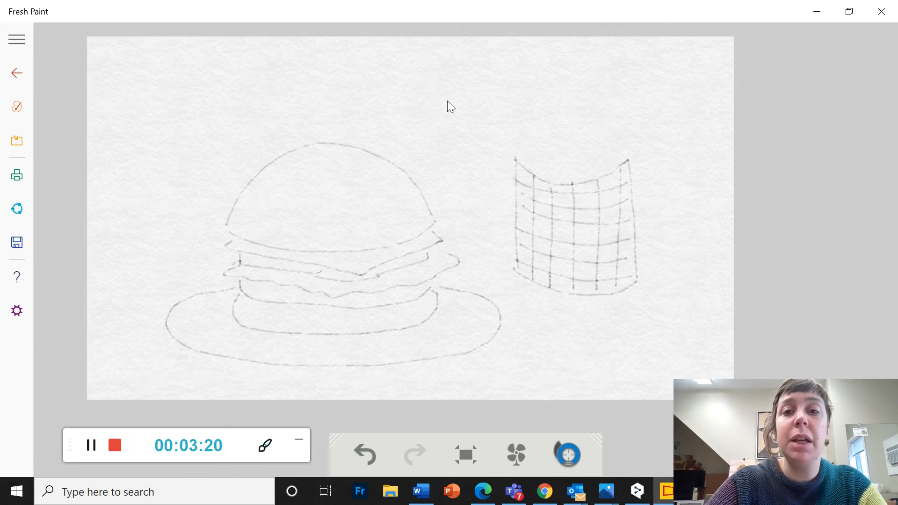
Sketch overlapping fries of different heights rising from the left and middle of the container
{"action": "mouse_move", "coordinate": [515, 162]}
{"action": "left_mouse_down"}
{"action": "mouse_move", "coordinate": [517, 105]}
{"action": "mouse_move", "coordinate": [527, 92]}
{"action": "mouse_move", "coordinate": [532, 168]}
{"action": "left_mouse_up"}
{"action": "mouse_move", "coordinate": [529, 98]}
{"action": "left_mouse_down"}
{"action": "mouse_move", "coordinate": [542, 100]}
{"action": "mouse_move", "coordinate": [545, 172]}
{"action": "mouse_move", "coordinate": [553, 126]}
{"action": "mouse_move", "coordinate": [568, 125]}
{"action": "mouse_move", "coordinate": [560, 183]}
{"action": "mouse_move", "coordinate": [567, 146]}
{"action": "mouse_move", "coordinate": [577, 142]}
{"action": "mouse_move", "coordinate": [591, 180]}
{"action": "left_mouse_up"}
{"action": "mouse_move", "coordinate": [565, 97]}
{"action": "left_mouse_down"}
{"action": "mouse_move", "coordinate": [569, 117]}
{"action": "mouse_move", "coordinate": [586, 112]}
{"action": "mouse_move", "coordinate": [585, 145]}
{"action": "left_mouse_up"}
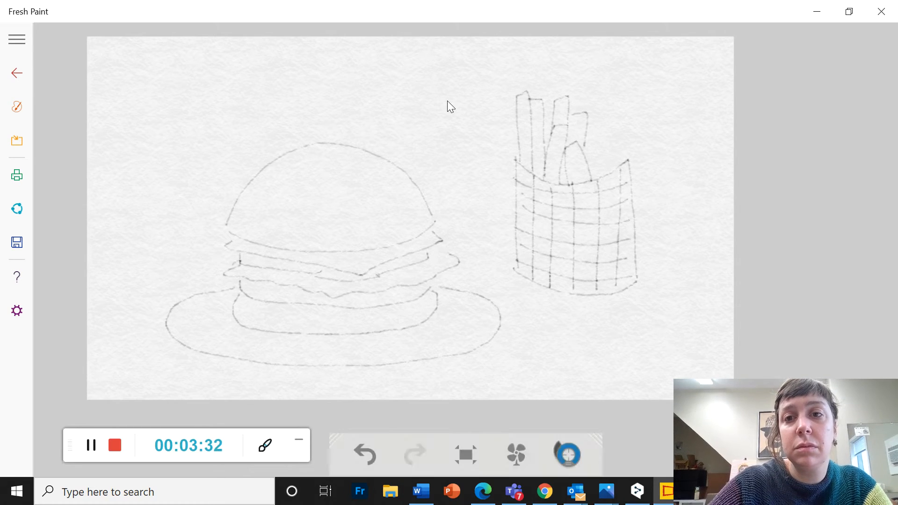
{"action": "left_click_drag", "start_coordinate": [550, 89], "coordinate": [557, 100]}
{"action": "left_click_drag", "start_coordinate": [505, 92], "coordinate": [519, 136]}
{"action": "left_click_drag", "start_coordinate": [494, 103], "coordinate": [520, 159]}
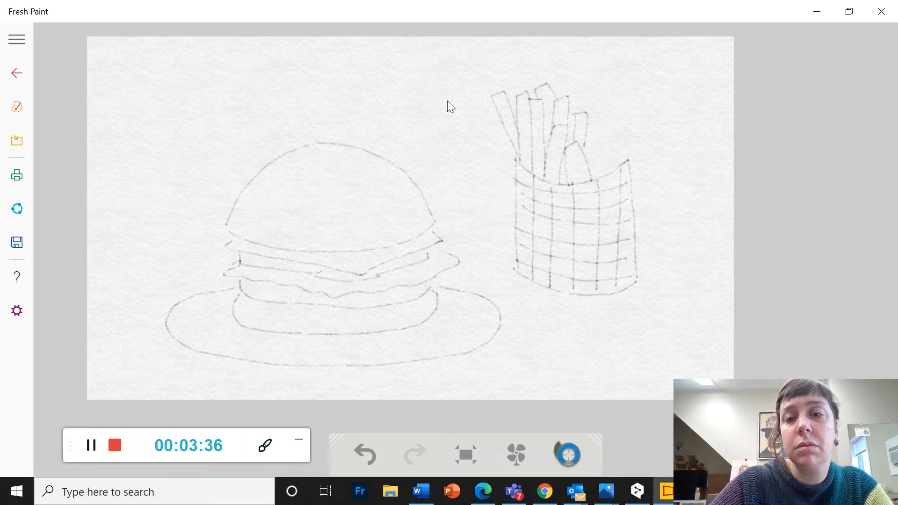
Fill the right side of the container with more fries, adding extra tips behind the front ones
{"action": "mouse_move", "coordinate": [593, 125]}
{"action": "left_mouse_down"}
{"action": "mouse_move", "coordinate": [587, 160]}
{"action": "mouse_move", "coordinate": [595, 179]}
{"action": "mouse_move", "coordinate": [602, 175]}
{"action": "left_mouse_up"}
{"action": "mouse_move", "coordinate": [609, 133]}
{"action": "left_mouse_down"}
{"action": "mouse_move", "coordinate": [612, 99]}
{"action": "mouse_move", "coordinate": [630, 163]}
{"action": "left_mouse_up"}
{"action": "mouse_move", "coordinate": [592, 96]}
{"action": "left_mouse_down"}
{"action": "mouse_move", "coordinate": [603, 97]}
{"action": "mouse_move", "coordinate": [608, 134]}
{"action": "mouse_move", "coordinate": [579, 115]}
{"action": "mouse_move", "coordinate": [587, 116]}
{"action": "left_mouse_up"}
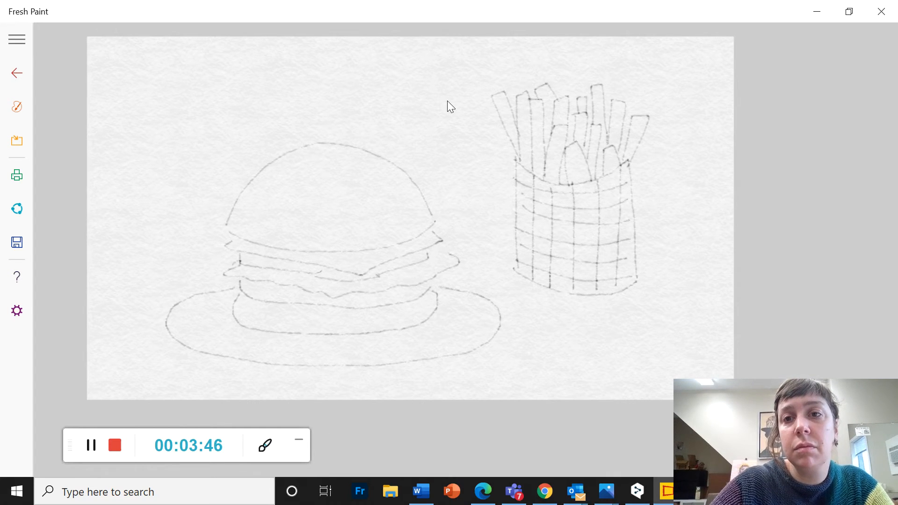
{"action": "mouse_move", "coordinate": [638, 87]}
{"action": "left_mouse_down"}
{"action": "mouse_move", "coordinate": [627, 107]}
{"action": "mouse_move", "coordinate": [612, 78]}
{"action": "mouse_move", "coordinate": [625, 101]}
{"action": "left_mouse_up"}
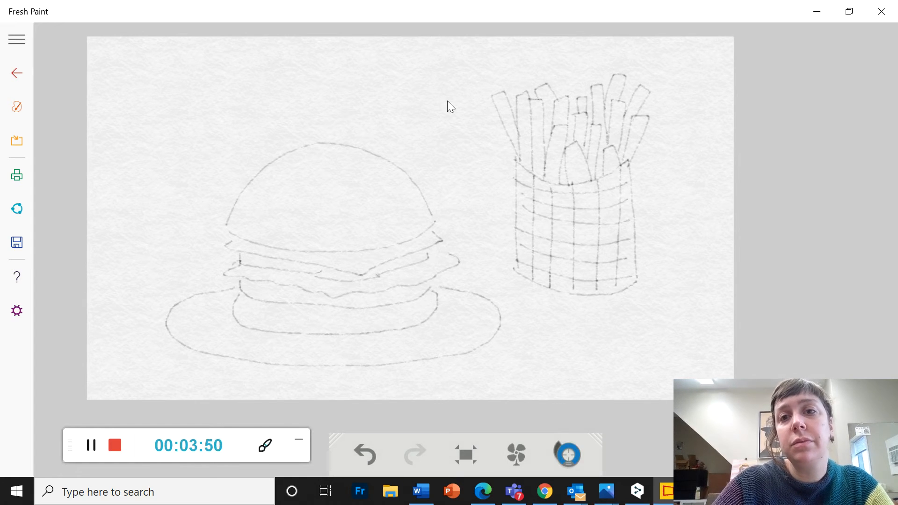
{"action": "left_click_drag", "start_coordinate": [566, 94], "coordinate": [584, 97]}
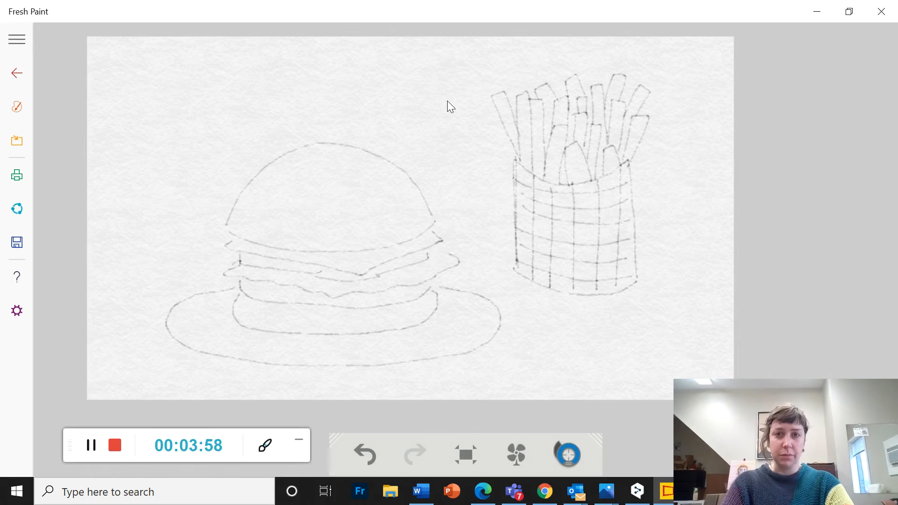
Straighten the container's right edge and draw a horizontal table line across the canvas behind the burger and fries
{"action": "left_click_drag", "start_coordinate": [638, 160], "coordinate": [637, 272]}
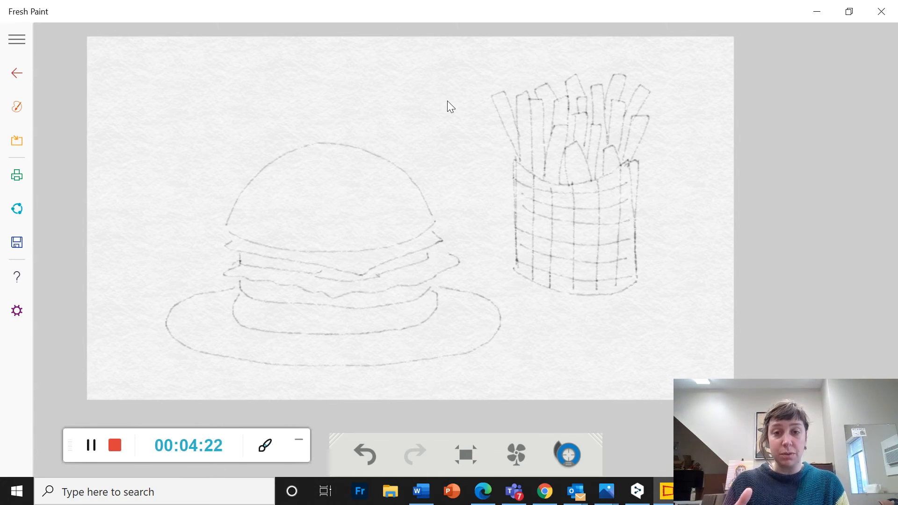
{"action": "left_click_drag", "start_coordinate": [91, 219], "coordinate": [225, 227]}
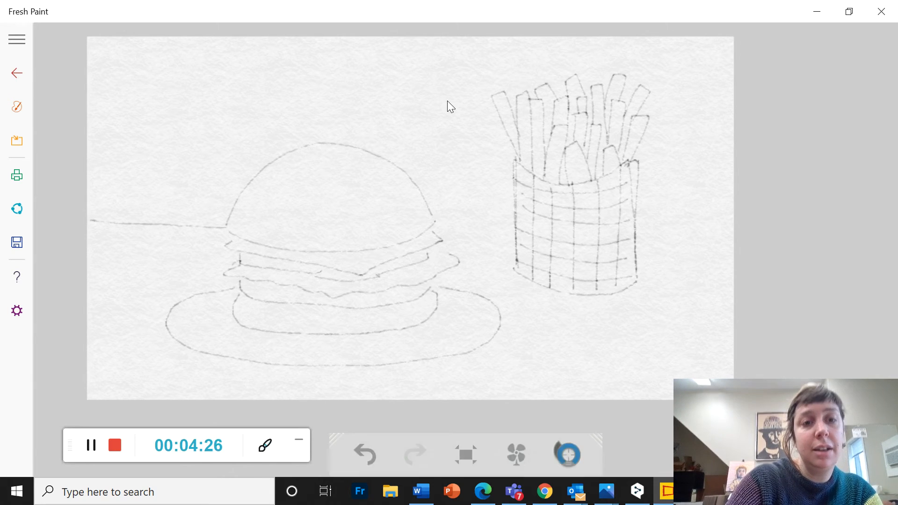
{"action": "left_click_drag", "start_coordinate": [435, 222], "coordinate": [512, 223]}
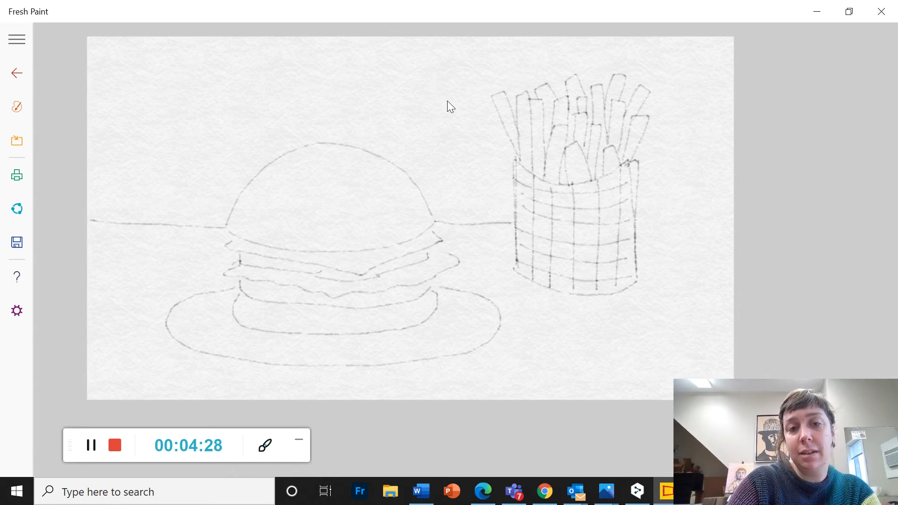
{"action": "left_click_drag", "start_coordinate": [639, 224], "coordinate": [733, 223]}
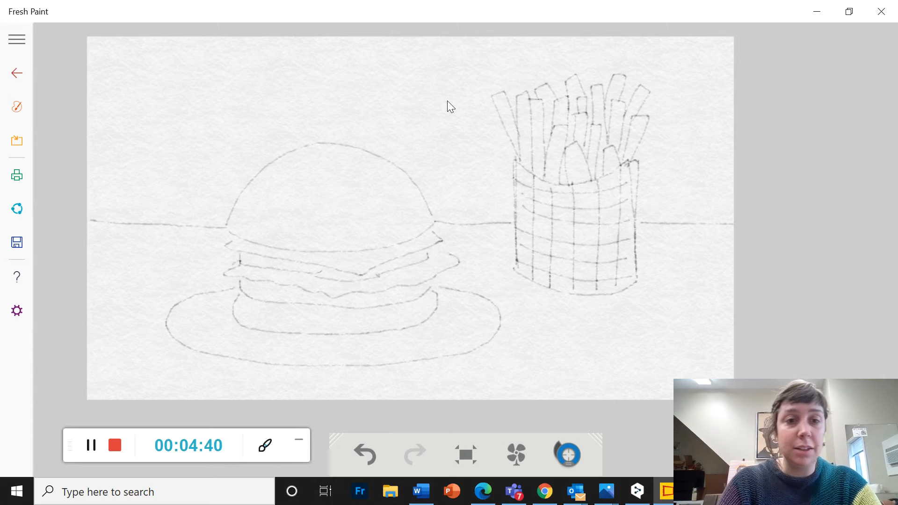
Color the wall above the table line pale green with the thick crayon, working around the burger and the container's left side
{"action": "right_click", "coordinate": [448, 101]}
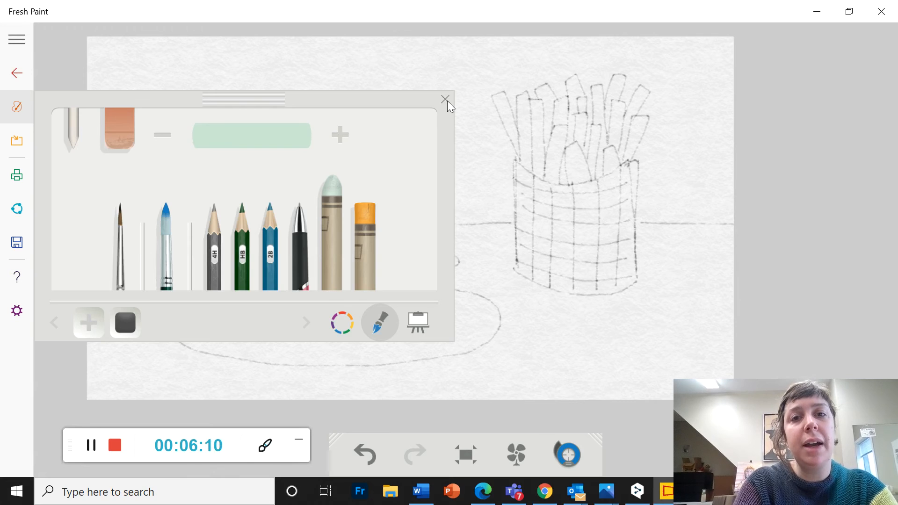
{"action": "left_click", "coordinate": [446, 100]}
{"action": "left_click_drag", "start_coordinate": [92, 54], "coordinate": [451, 52]}
{"action": "mouse_move", "coordinate": [92, 77]}
{"action": "left_mouse_down"}
{"action": "mouse_move", "coordinate": [449, 74]}
{"action": "mouse_move", "coordinate": [105, 104]}
{"action": "mouse_move", "coordinate": [440, 78]}
{"action": "left_mouse_up"}
{"action": "left_click_drag", "start_coordinate": [440, 78], "coordinate": [104, 115]}
{"action": "left_click_drag", "start_coordinate": [460, 44], "coordinate": [732, 53]}
{"action": "mouse_move", "coordinate": [236, 120]}
{"action": "left_mouse_down"}
{"action": "mouse_move", "coordinate": [93, 154]}
{"action": "mouse_move", "coordinate": [452, 110]}
{"action": "mouse_move", "coordinate": [92, 171]}
{"action": "left_mouse_up"}
{"action": "mouse_move", "coordinate": [328, 128]}
{"action": "left_mouse_down"}
{"action": "mouse_move", "coordinate": [91, 180]}
{"action": "mouse_move", "coordinate": [259, 150]}
{"action": "mouse_move", "coordinate": [89, 201]}
{"action": "mouse_move", "coordinate": [145, 225]}
{"action": "mouse_move", "coordinate": [208, 199]}
{"action": "mouse_move", "coordinate": [224, 208]}
{"action": "mouse_move", "coordinate": [295, 129]}
{"action": "mouse_move", "coordinate": [191, 187]}
{"action": "mouse_move", "coordinate": [208, 212]}
{"action": "mouse_move", "coordinate": [292, 148]}
{"action": "mouse_move", "coordinate": [355, 135]}
{"action": "mouse_move", "coordinate": [416, 157]}
{"action": "mouse_move", "coordinate": [456, 189]}
{"action": "mouse_move", "coordinate": [421, 131]}
{"action": "mouse_move", "coordinate": [465, 159]}
{"action": "mouse_move", "coordinate": [482, 66]}
{"action": "left_mouse_up"}
{"action": "mouse_move", "coordinate": [470, 173]}
{"action": "left_mouse_down"}
{"action": "mouse_move", "coordinate": [482, 75]}
{"action": "mouse_move", "coordinate": [482, 159]}
{"action": "mouse_move", "coordinate": [487, 110]}
{"action": "mouse_move", "coordinate": [505, 162]}
{"action": "mouse_move", "coordinate": [496, 192]}
{"action": "mouse_move", "coordinate": [459, 189]}
{"action": "mouse_move", "coordinate": [445, 211]}
{"action": "mouse_move", "coordinate": [406, 166]}
{"action": "mouse_move", "coordinate": [369, 155]}
{"action": "mouse_move", "coordinate": [295, 156]}
{"action": "left_mouse_up"}
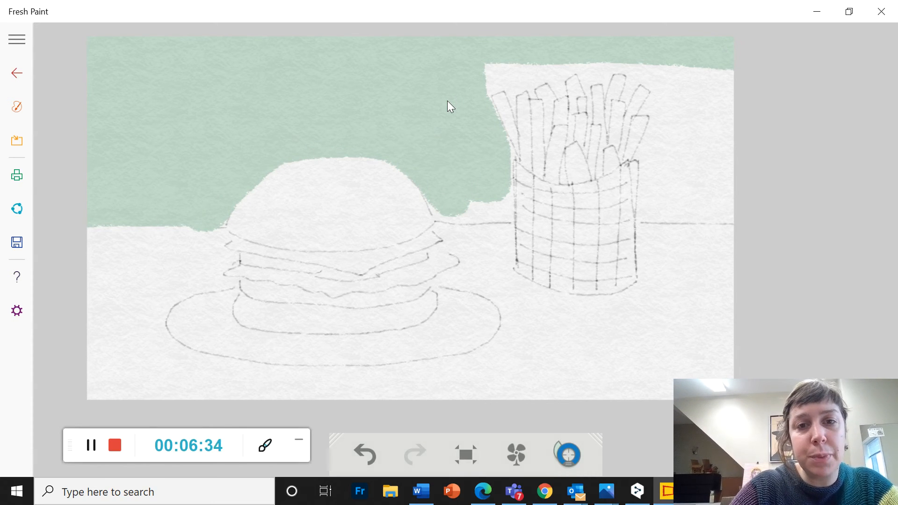
{"action": "mouse_move", "coordinate": [433, 206]}
{"action": "left_mouse_down"}
{"action": "mouse_move", "coordinate": [487, 217]}
{"action": "mouse_move", "coordinate": [510, 205]}
{"action": "mouse_move", "coordinate": [512, 154]}
{"action": "left_mouse_up"}
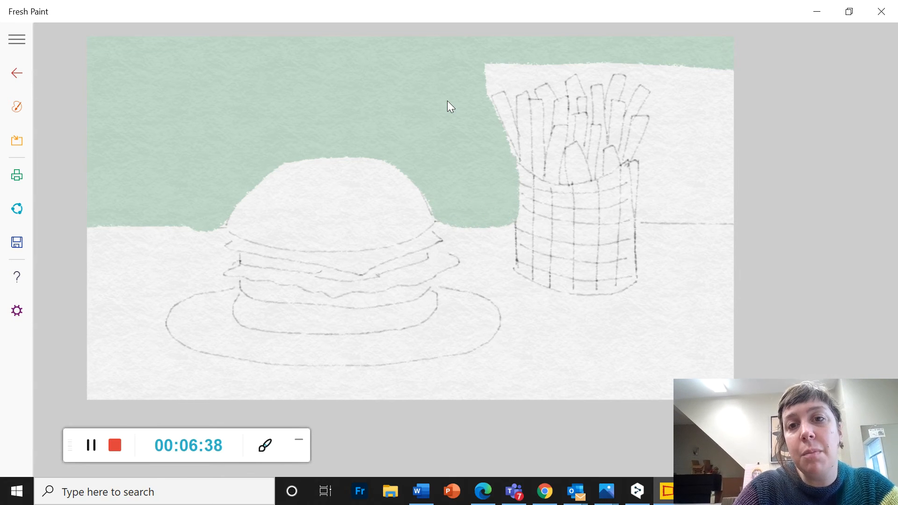
Extend the pale green wall color around the fries and down to the table line right of the container
{"action": "mouse_move", "coordinate": [484, 66]}
{"action": "left_mouse_down"}
{"action": "mouse_move", "coordinate": [490, 81]}
{"action": "mouse_move", "coordinate": [538, 70]}
{"action": "mouse_move", "coordinate": [500, 91]}
{"action": "mouse_move", "coordinate": [521, 81]}
{"action": "left_mouse_up"}
{"action": "mouse_move", "coordinate": [694, 69]}
{"action": "left_mouse_down"}
{"action": "mouse_move", "coordinate": [681, 115]}
{"action": "mouse_move", "coordinate": [723, 211]}
{"action": "mouse_move", "coordinate": [638, 211]}
{"action": "mouse_move", "coordinate": [648, 163]}
{"action": "mouse_move", "coordinate": [685, 149]}
{"action": "mouse_move", "coordinate": [702, 187]}
{"action": "mouse_move", "coordinate": [669, 138]}
{"action": "mouse_move", "coordinate": [679, 82]}
{"action": "mouse_move", "coordinate": [688, 131]}
{"action": "mouse_move", "coordinate": [671, 67]}
{"action": "mouse_move", "coordinate": [650, 108]}
{"action": "left_mouse_up"}
{"action": "mouse_move", "coordinate": [620, 60]}
{"action": "left_mouse_down"}
{"action": "mouse_move", "coordinate": [559, 101]}
{"action": "mouse_move", "coordinate": [501, 115]}
{"action": "left_mouse_up"}
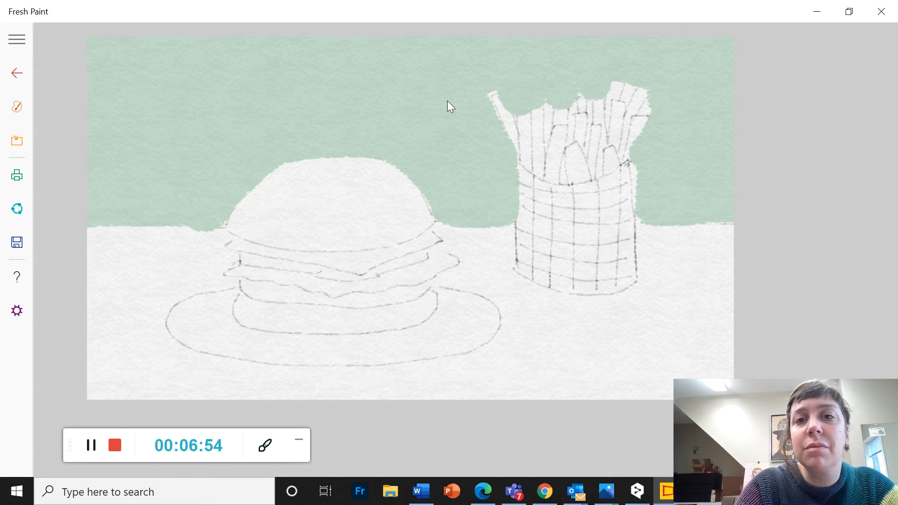
{"action": "left_click_drag", "start_coordinate": [648, 95], "coordinate": [633, 125]}
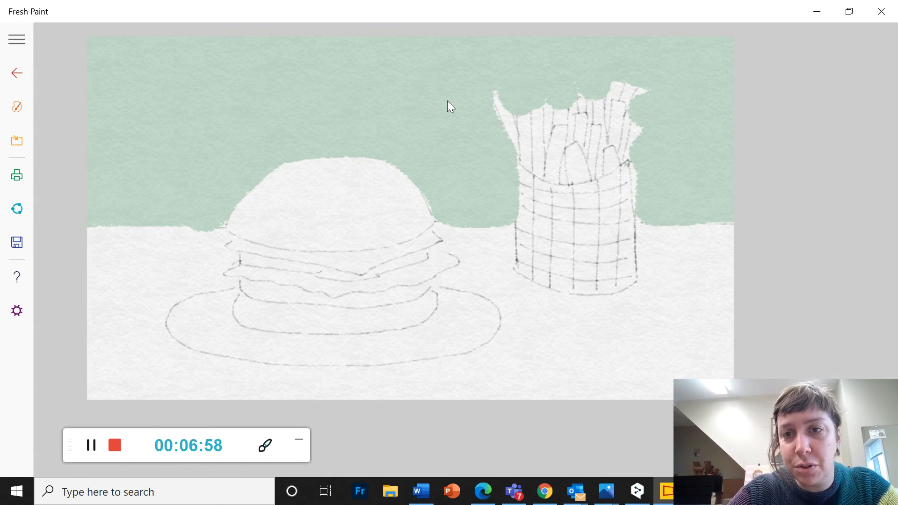
Extend the pale green wall slightly lower along the table line, right of the container and left of the burger
{"action": "left_click_drag", "start_coordinate": [642, 217], "coordinate": [739, 227]}
{"action": "mouse_move", "coordinate": [89, 230]}
{"action": "left_mouse_down"}
{"action": "mouse_move", "coordinate": [201, 231]}
{"action": "mouse_move", "coordinate": [231, 219]}
{"action": "left_mouse_up"}
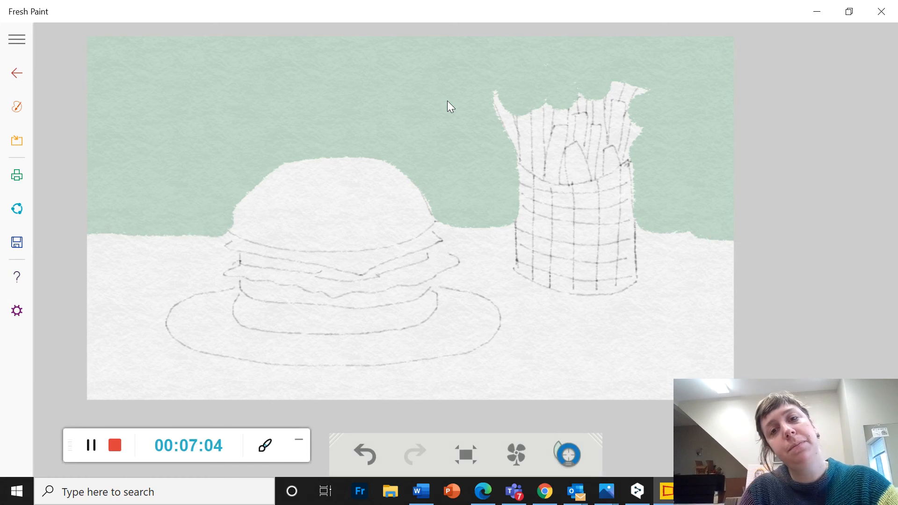
{"action": "left_click", "coordinate": [17, 140]}
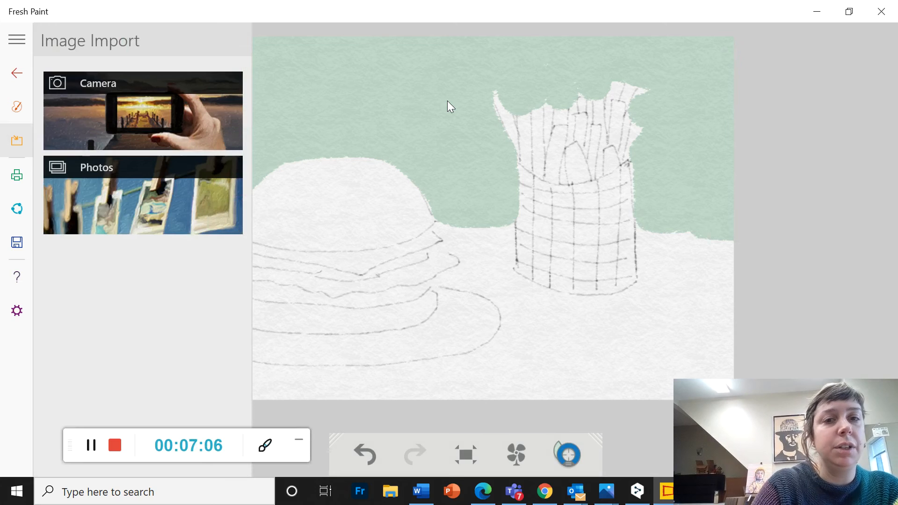
{"action": "left_click", "coordinate": [17, 106]}
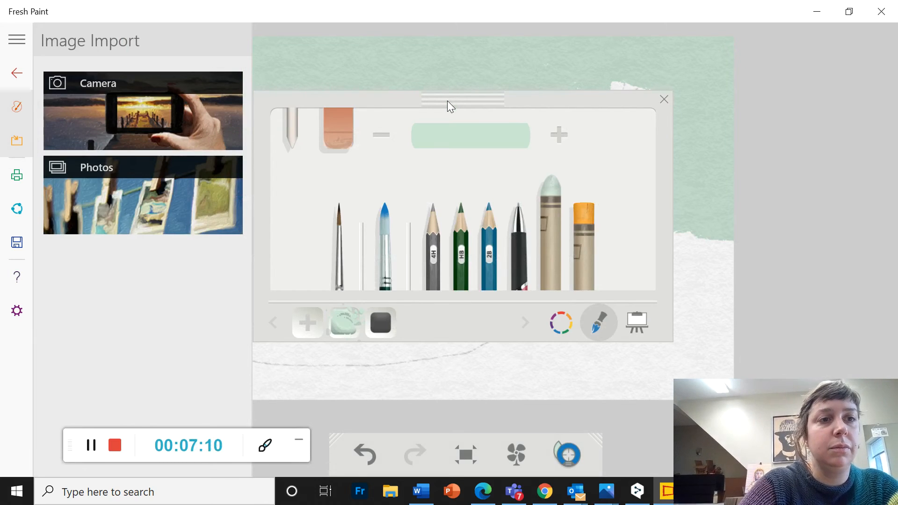
{"action": "left_click", "coordinate": [17, 106]}
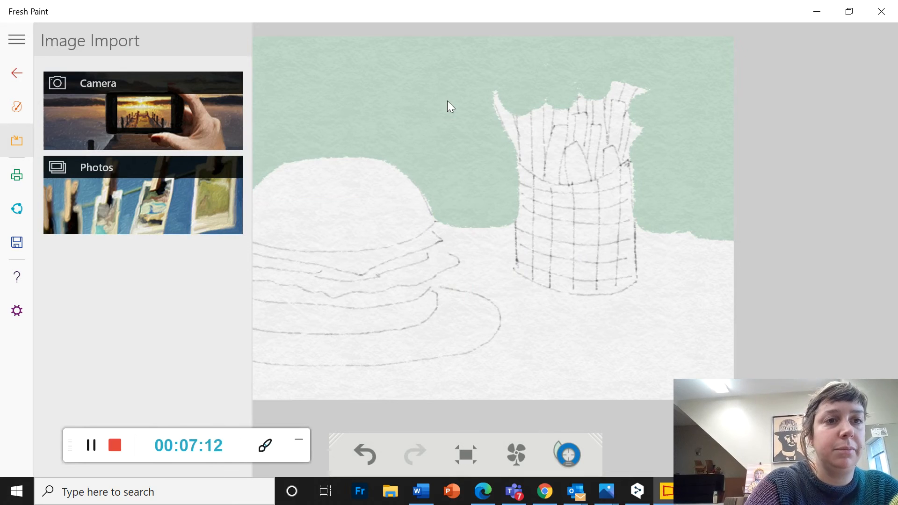
{"action": "left_click", "coordinate": [17, 140]}
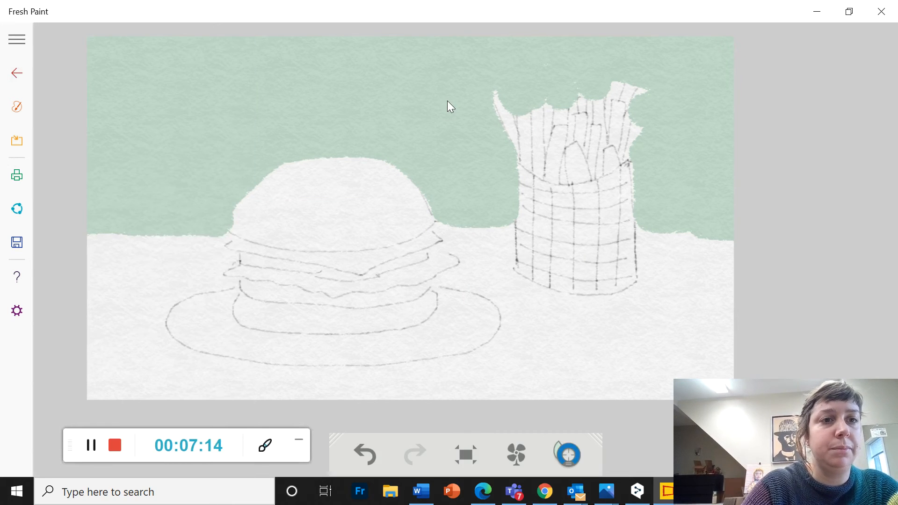
Color the table light gray with the thick crayon, covering the area right of the container and in front of the plate
{"action": "left_click", "coordinate": [17, 106]}
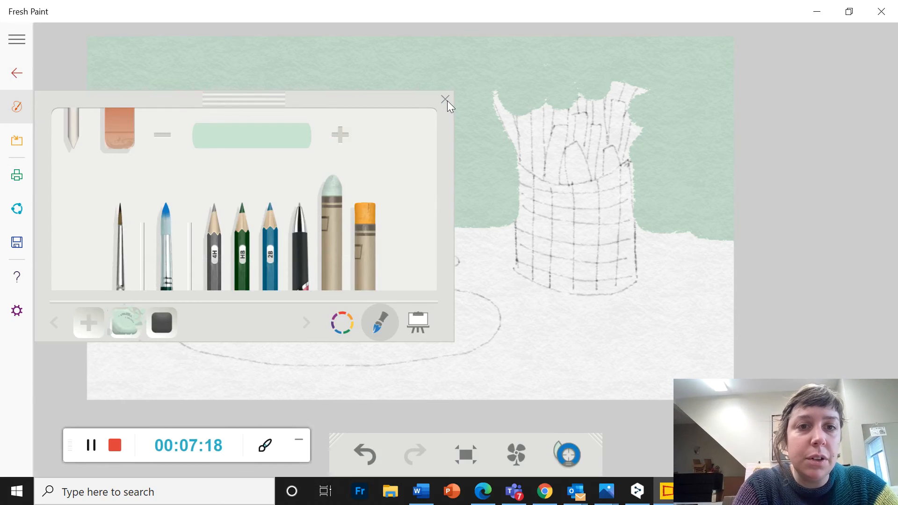
{"action": "left_click", "coordinate": [342, 322]}
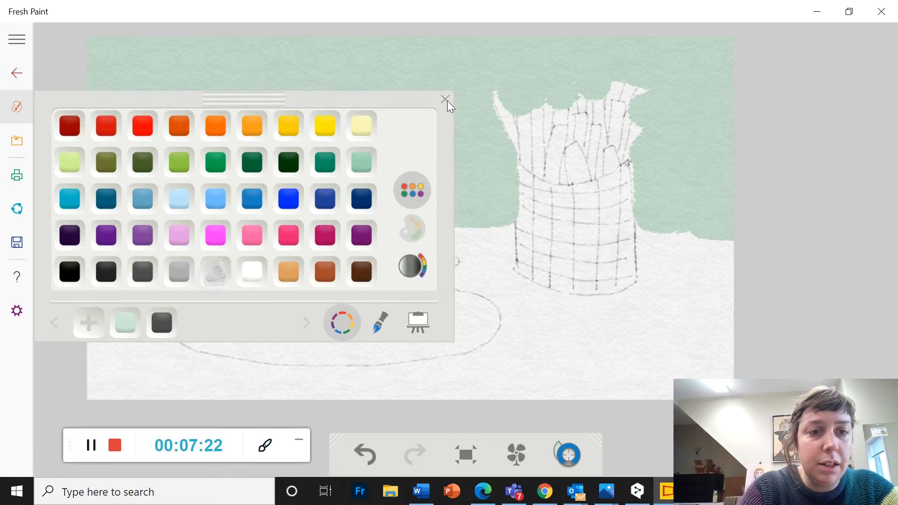
{"action": "left_click", "coordinate": [446, 100]}
{"action": "mouse_move", "coordinate": [714, 338]}
{"action": "left_mouse_down"}
{"action": "mouse_move", "coordinate": [594, 339]}
{"action": "mouse_move", "coordinate": [534, 374]}
{"action": "mouse_move", "coordinate": [604, 382]}
{"action": "mouse_move", "coordinate": [485, 387]}
{"action": "mouse_move", "coordinate": [688, 311]}
{"action": "mouse_move", "coordinate": [561, 302]}
{"action": "mouse_move", "coordinate": [645, 291]}
{"action": "mouse_move", "coordinate": [673, 273]}
{"action": "mouse_move", "coordinate": [730, 286]}
{"action": "mouse_move", "coordinate": [652, 253]}
{"action": "mouse_move", "coordinate": [664, 236]}
{"action": "mouse_move", "coordinate": [729, 262]}
{"action": "mouse_move", "coordinate": [673, 281]}
{"action": "left_mouse_up"}
{"action": "left_click_drag", "start_coordinate": [538, 356], "coordinate": [243, 388]}
{"action": "left_click_drag", "start_coordinate": [468, 395], "coordinate": [407, 395]}
{"action": "mouse_move", "coordinate": [374, 365]}
{"action": "left_mouse_down"}
{"action": "mouse_move", "coordinate": [89, 381]}
{"action": "mouse_move", "coordinate": [231, 397]}
{"action": "left_mouse_up"}
Extend the light gray table color around the left side of the plate and burger, up to the green wall
{"action": "left_click_drag", "start_coordinate": [117, 364], "coordinate": [93, 285]}
{"action": "mouse_move", "coordinate": [103, 322]}
{"action": "left_mouse_down"}
{"action": "mouse_move", "coordinate": [112, 300]}
{"action": "mouse_move", "coordinate": [160, 342]}
{"action": "mouse_move", "coordinate": [259, 365]}
{"action": "left_mouse_up"}
{"action": "left_click_drag", "start_coordinate": [197, 327], "coordinate": [169, 346]}
{"action": "left_click_drag", "start_coordinate": [220, 367], "coordinate": [280, 353]}
{"action": "mouse_move", "coordinate": [141, 281]}
{"action": "left_mouse_down"}
{"action": "mouse_move", "coordinate": [194, 302]}
{"action": "mouse_move", "coordinate": [119, 264]}
{"action": "mouse_move", "coordinate": [145, 251]}
{"action": "left_mouse_up"}
{"action": "mouse_move", "coordinate": [89, 253]}
{"action": "left_mouse_down"}
{"action": "mouse_move", "coordinate": [127, 238]}
{"action": "mouse_move", "coordinate": [102, 235]}
{"action": "mouse_move", "coordinate": [229, 269]}
{"action": "left_mouse_up"}
{"action": "left_click_drag", "start_coordinate": [194, 238], "coordinate": [122, 234]}
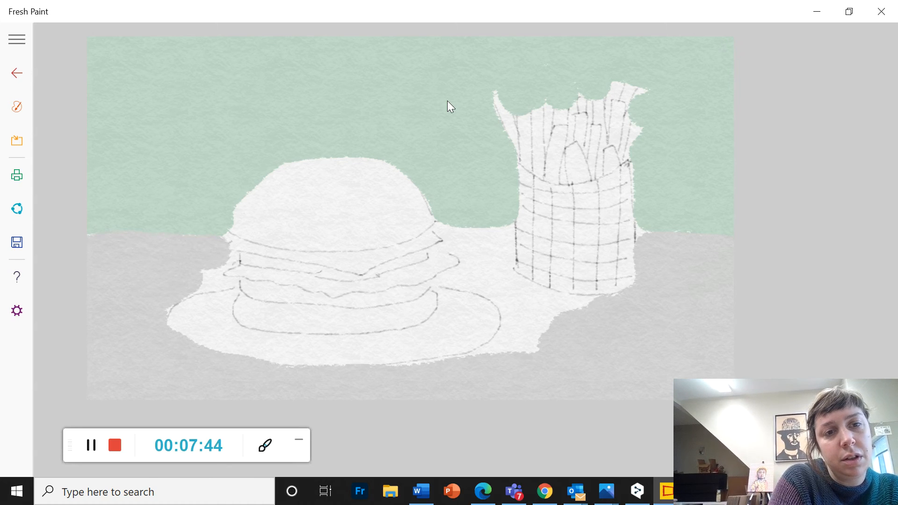
{"action": "mouse_move", "coordinate": [204, 272]}
{"action": "left_mouse_down"}
{"action": "mouse_move", "coordinate": [206, 286]}
{"action": "mouse_move", "coordinate": [174, 306]}
{"action": "left_mouse_up"}
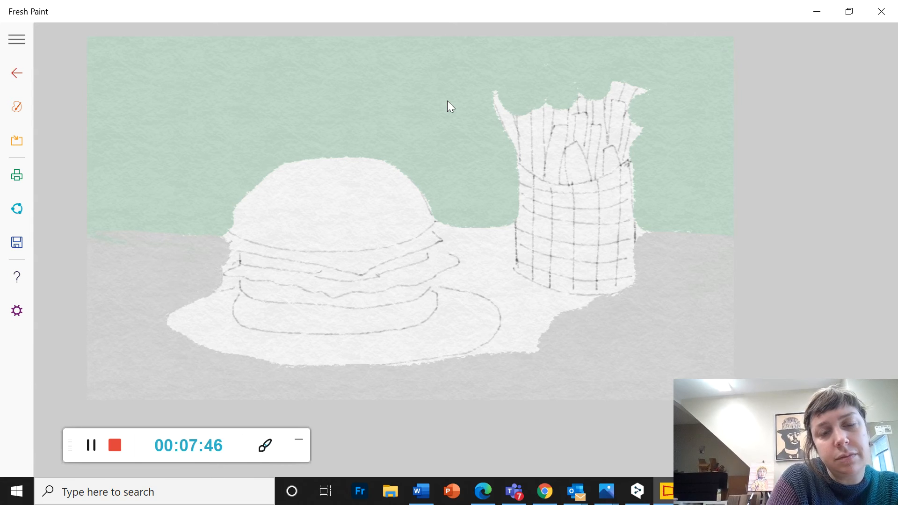
Fill the table between the plate, burger and fries container with light gray, following the plate's right edge and the container's base
{"action": "mouse_move", "coordinate": [543, 297]}
{"action": "left_mouse_down"}
{"action": "mouse_move", "coordinate": [509, 332]}
{"action": "mouse_move", "coordinate": [468, 353]}
{"action": "left_mouse_up"}
{"action": "mouse_move", "coordinate": [542, 351]}
{"action": "left_mouse_down"}
{"action": "mouse_move", "coordinate": [548, 326]}
{"action": "mouse_move", "coordinate": [589, 299]}
{"action": "left_mouse_up"}
{"action": "left_click_drag", "start_coordinate": [534, 296], "coordinate": [594, 298]}
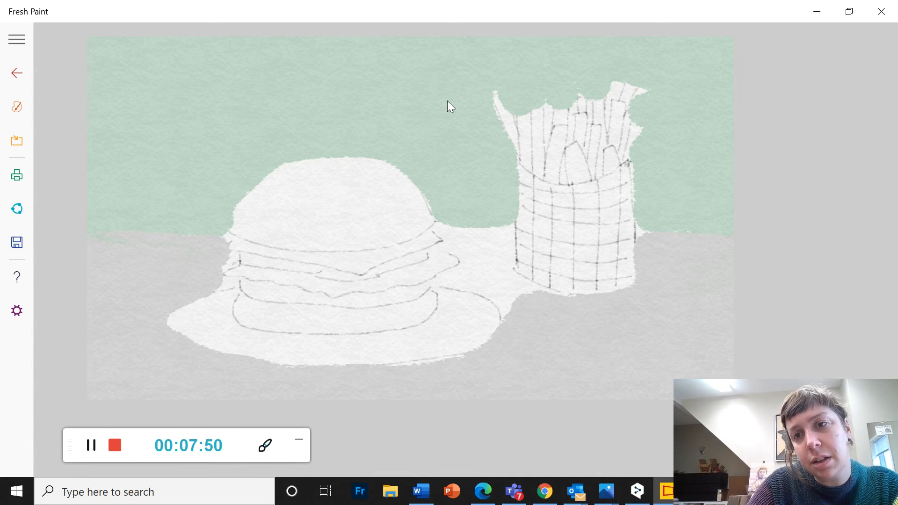
{"action": "mouse_move", "coordinate": [468, 241]}
{"action": "left_mouse_down"}
{"action": "mouse_move", "coordinate": [496, 262]}
{"action": "mouse_move", "coordinate": [496, 280]}
{"action": "mouse_move", "coordinate": [515, 300]}
{"action": "mouse_move", "coordinate": [542, 286]}
{"action": "mouse_move", "coordinate": [552, 292]}
{"action": "left_mouse_up"}
{"action": "left_click_drag", "start_coordinate": [472, 266], "coordinate": [461, 290]}
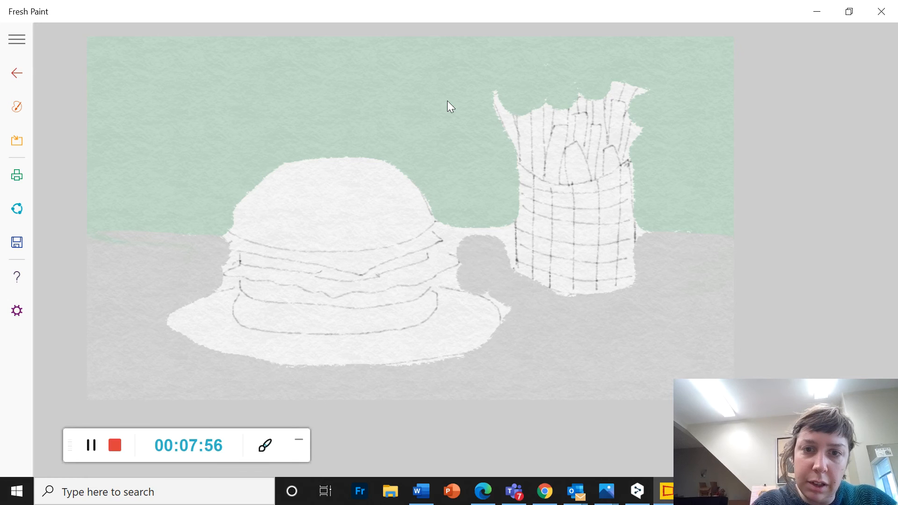
{"action": "left_click_drag", "start_coordinate": [506, 307], "coordinate": [500, 326]}
{"action": "left_click_drag", "start_coordinate": [489, 233], "coordinate": [513, 259]}
{"action": "key", "text": "ctrl+p"}
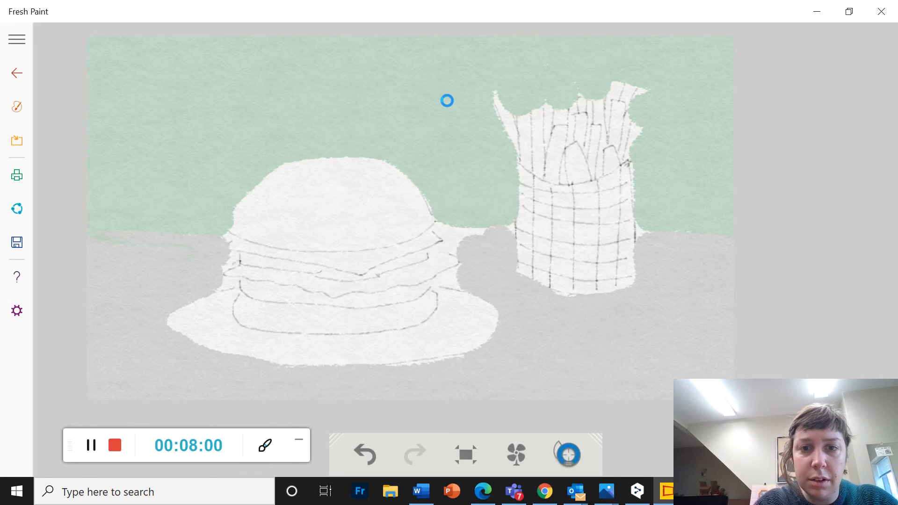
{"action": "mouse_move", "coordinate": [468, 229]}
{"action": "left_mouse_down"}
{"action": "mouse_move", "coordinate": [442, 262]}
{"action": "mouse_move", "coordinate": [442, 292]}
{"action": "left_mouse_up"}
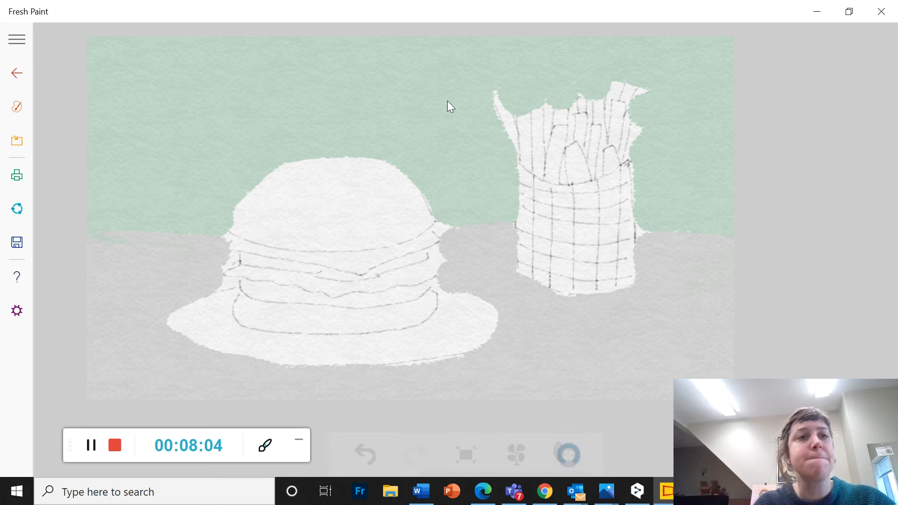
Switch the crayon color to the medium sea green from the preset colors
{"action": "left_click", "coordinate": [17, 107]}
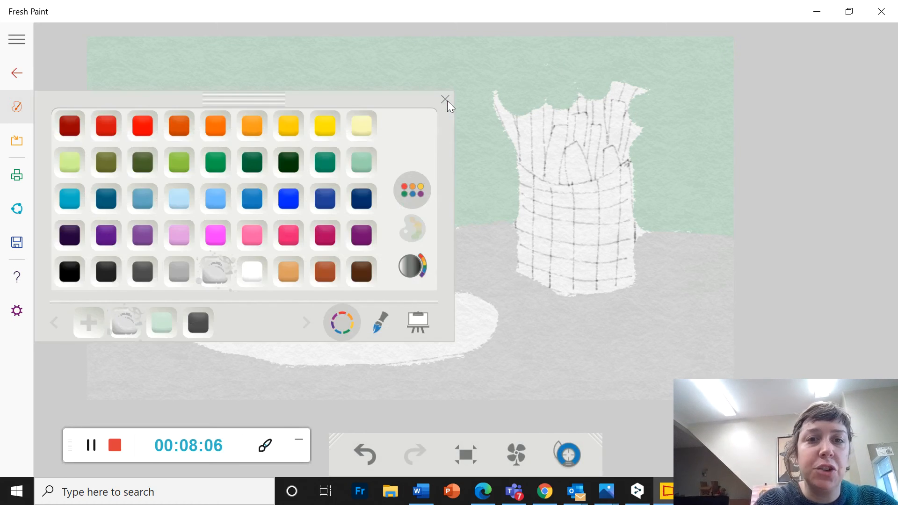
{"action": "left_click", "coordinate": [362, 163]}
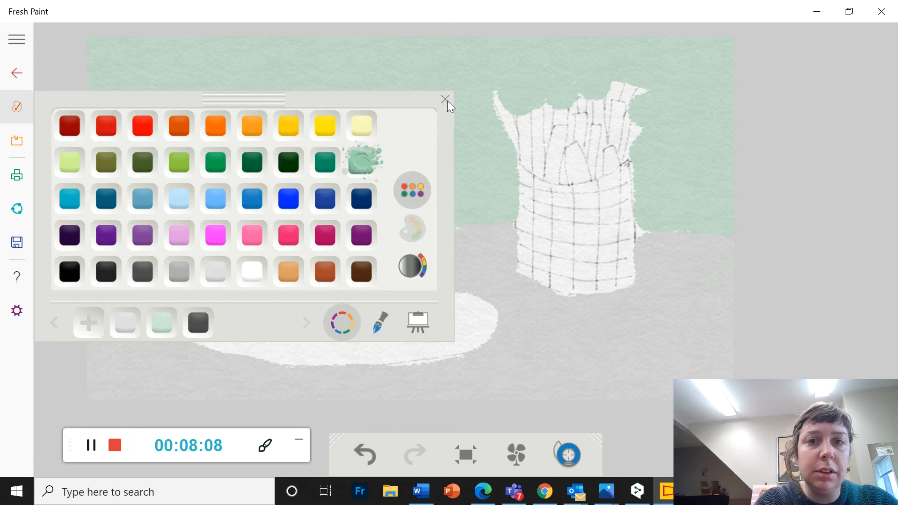
{"action": "left_click", "coordinate": [445, 99]}
{"action": "left_click", "coordinate": [448, 100]}
{"action": "left_click_drag", "start_coordinate": [87, 222], "coordinate": [199, 221]}
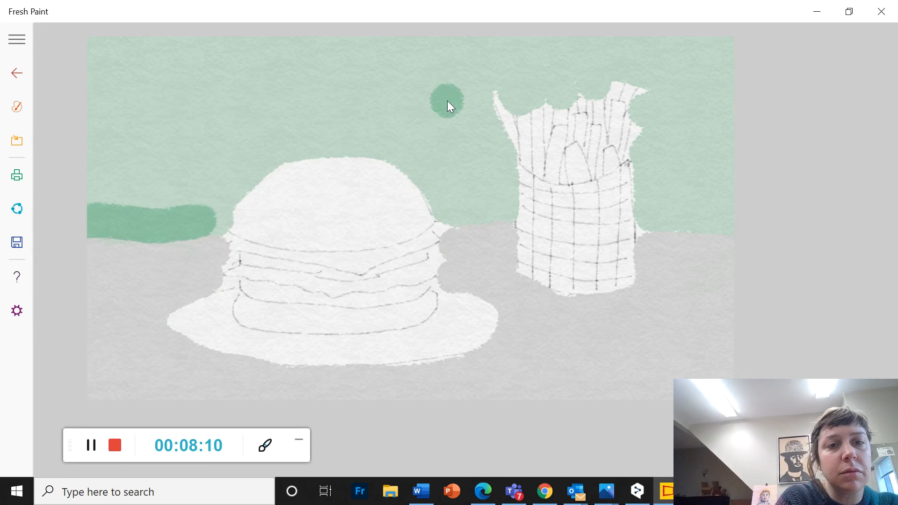
{"action": "left_click", "coordinate": [365, 454]}
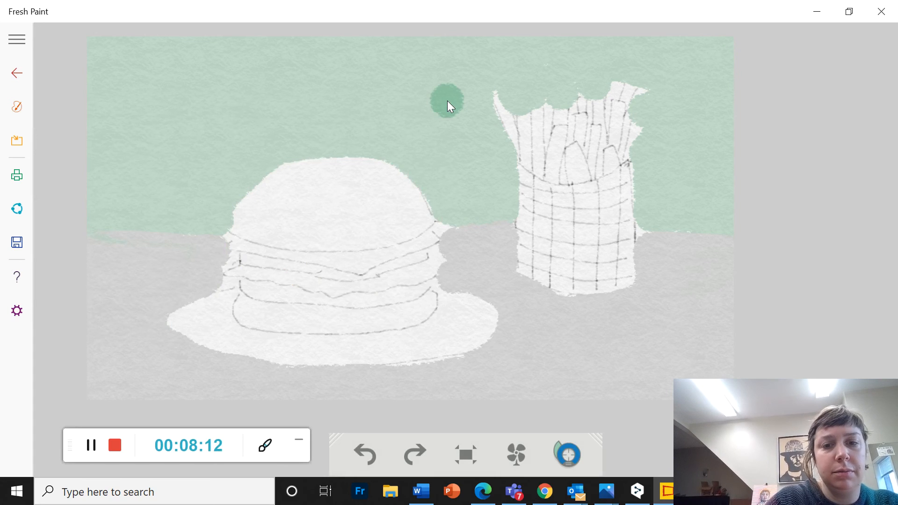
{"action": "left_click", "coordinate": [365, 454]}
Color a medium green band across the lower wall just above the table, around the burger and the container
{"action": "left_click_drag", "start_coordinate": [89, 217], "coordinate": [235, 218]}
{"action": "left_click_drag", "start_coordinate": [89, 201], "coordinate": [223, 202]}
{"action": "left_click_drag", "start_coordinate": [131, 183], "coordinate": [229, 188]}
{"action": "left_click_drag", "start_coordinate": [435, 218], "coordinate": [519, 219]}
{"action": "mouse_move", "coordinate": [428, 198]}
{"action": "left_mouse_down"}
{"action": "mouse_move", "coordinate": [499, 192]}
{"action": "mouse_move", "coordinate": [435, 181]}
{"action": "mouse_move", "coordinate": [481, 187]}
{"action": "left_mouse_up"}
{"action": "left_click_drag", "start_coordinate": [644, 219], "coordinate": [732, 221]}
{"action": "left_click_drag", "start_coordinate": [629, 204], "coordinate": [731, 196]}
{"action": "left_click_drag", "start_coordinate": [646, 185], "coordinate": [673, 182]}
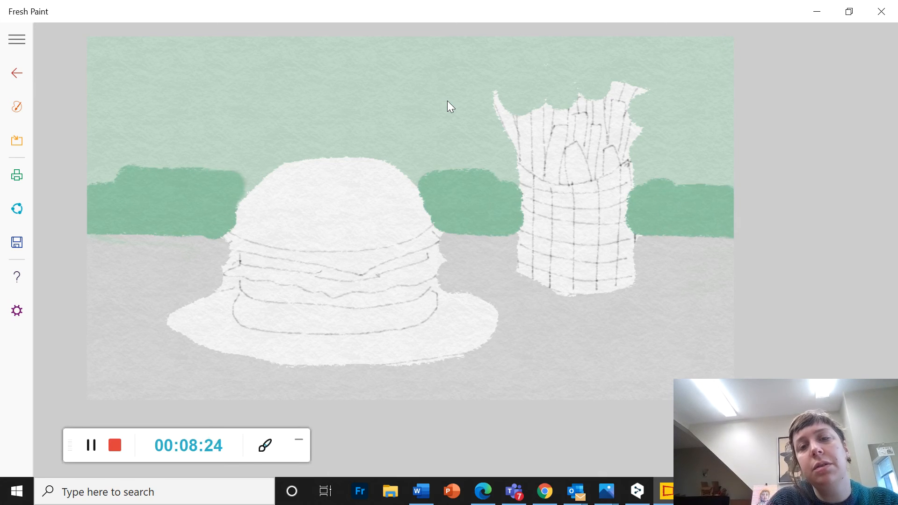
Raise the medium green area into a mound above and around the burger, and heighten the band right of the container
{"action": "mouse_move", "coordinate": [499, 182]}
{"action": "left_mouse_down"}
{"action": "mouse_move", "coordinate": [426, 176]}
{"action": "mouse_move", "coordinate": [479, 166]}
{"action": "left_mouse_up"}
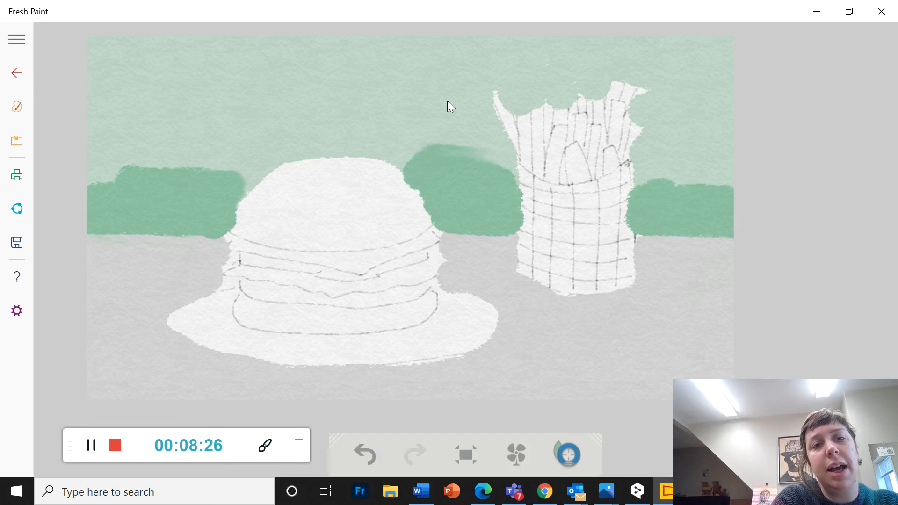
{"action": "left_click_drag", "start_coordinate": [229, 188], "coordinate": [272, 172]}
{"action": "mouse_move", "coordinate": [140, 164]}
{"action": "left_mouse_down"}
{"action": "mouse_move", "coordinate": [282, 143]}
{"action": "mouse_move", "coordinate": [419, 155]}
{"action": "left_mouse_up"}
{"action": "left_click_drag", "start_coordinate": [241, 157], "coordinate": [356, 129]}
{"action": "left_click_drag", "start_coordinate": [301, 140], "coordinate": [467, 152]}
{"action": "mouse_move", "coordinate": [288, 127]}
{"action": "left_mouse_down"}
{"action": "mouse_move", "coordinate": [458, 112]}
{"action": "mouse_move", "coordinate": [502, 166]}
{"action": "left_mouse_up"}
{"action": "left_click_drag", "start_coordinate": [668, 175], "coordinate": [731, 178]}
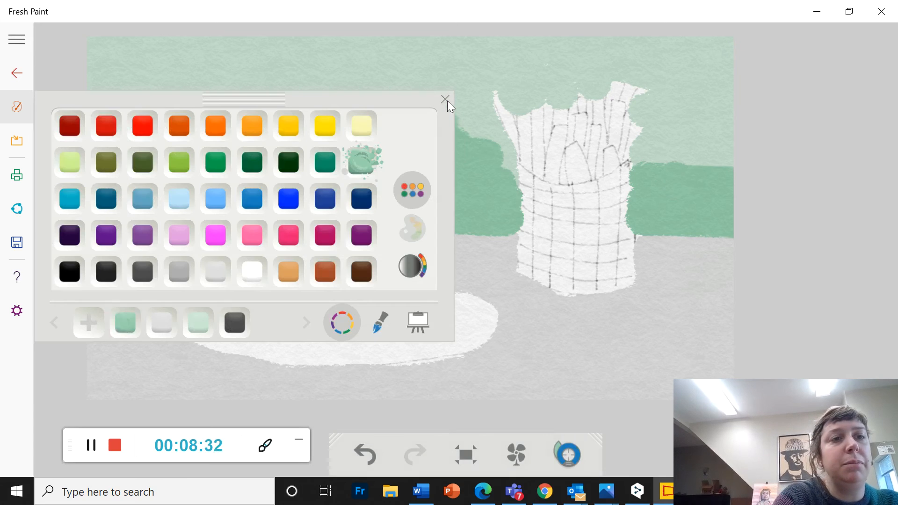
Blend the upper edge of the medium green into the pale wall above and left of the burger using the blending stump
{"action": "left_click", "coordinate": [380, 323]}
{"action": "left_click", "coordinate": [72, 138]}
{"action": "left_click", "coordinate": [446, 99]}
{"action": "mouse_move", "coordinate": [442, 114]}
{"action": "left_mouse_down"}
{"action": "mouse_move", "coordinate": [218, 137]}
{"action": "mouse_move", "coordinate": [89, 170]}
{"action": "mouse_move", "coordinate": [101, 182]}
{"action": "mouse_move", "coordinate": [91, 180]}
{"action": "mouse_move", "coordinate": [206, 158]}
{"action": "mouse_move", "coordinate": [126, 146]}
{"action": "mouse_move", "coordinate": [243, 152]}
{"action": "mouse_move", "coordinate": [262, 133]}
{"action": "mouse_move", "coordinate": [166, 124]}
{"action": "left_mouse_up"}
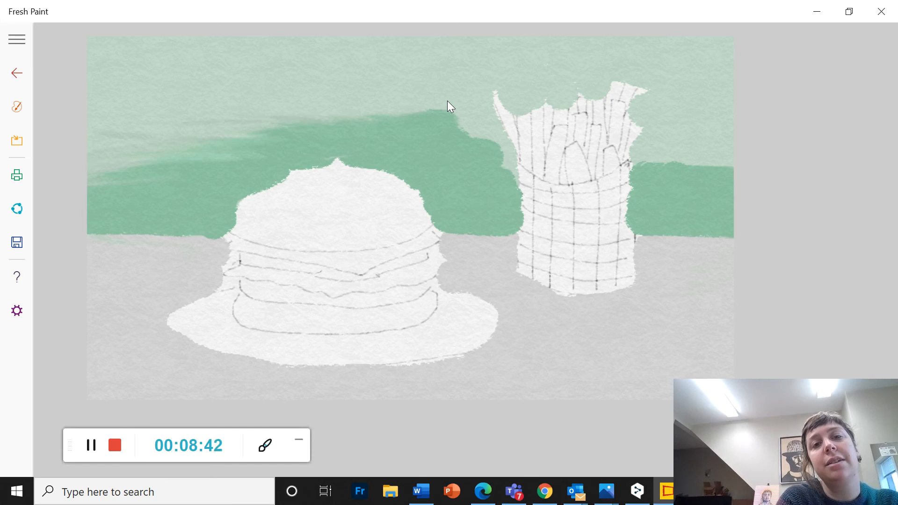
{"action": "left_click_drag", "start_coordinate": [403, 119], "coordinate": [374, 123]}
{"action": "left_click_drag", "start_coordinate": [445, 109], "coordinate": [255, 98]}
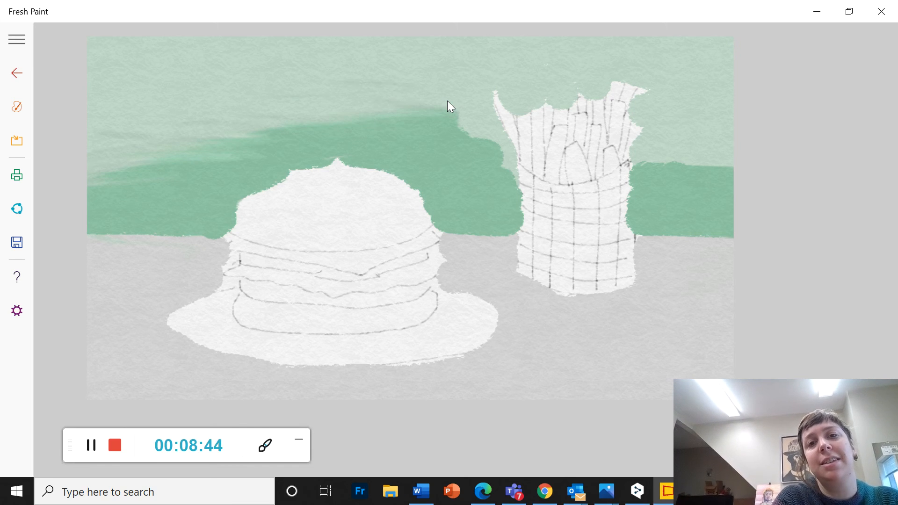
{"action": "left_click_drag", "start_coordinate": [442, 112], "coordinate": [272, 132]}
{"action": "mouse_move", "coordinate": [213, 152]}
{"action": "left_mouse_down"}
{"action": "mouse_move", "coordinate": [88, 180]}
{"action": "mouse_move", "coordinate": [113, 161]}
{"action": "left_mouse_up"}
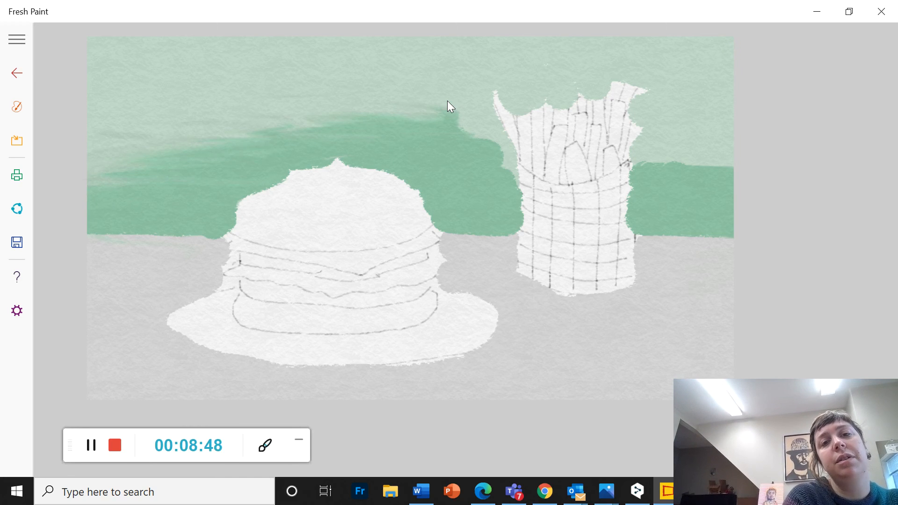
{"action": "left_click_drag", "start_coordinate": [398, 106], "coordinate": [113, 133]}
Soften the medium green's upper edge beside the fries on both sides, and blend it further above the burger
{"action": "mouse_move", "coordinate": [358, 116]}
{"action": "left_mouse_down"}
{"action": "mouse_move", "coordinate": [476, 122]}
{"action": "mouse_move", "coordinate": [497, 140]}
{"action": "mouse_move", "coordinate": [527, 194]}
{"action": "left_mouse_up"}
{"action": "left_click_drag", "start_coordinate": [525, 163], "coordinate": [486, 153]}
{"action": "left_click_drag", "start_coordinate": [439, 110], "coordinate": [343, 115]}
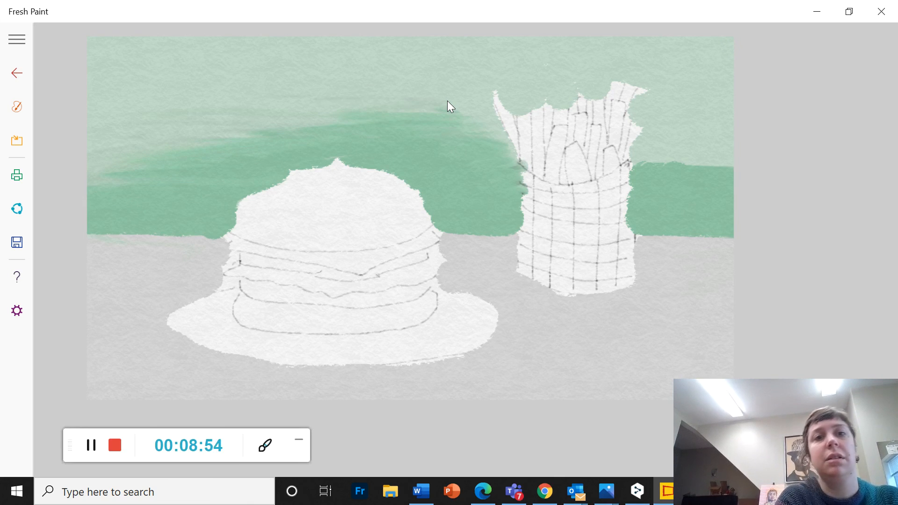
{"action": "mouse_move", "coordinate": [731, 163]}
{"action": "left_mouse_down"}
{"action": "mouse_move", "coordinate": [645, 160]}
{"action": "mouse_move", "coordinate": [636, 149]}
{"action": "left_mouse_up"}
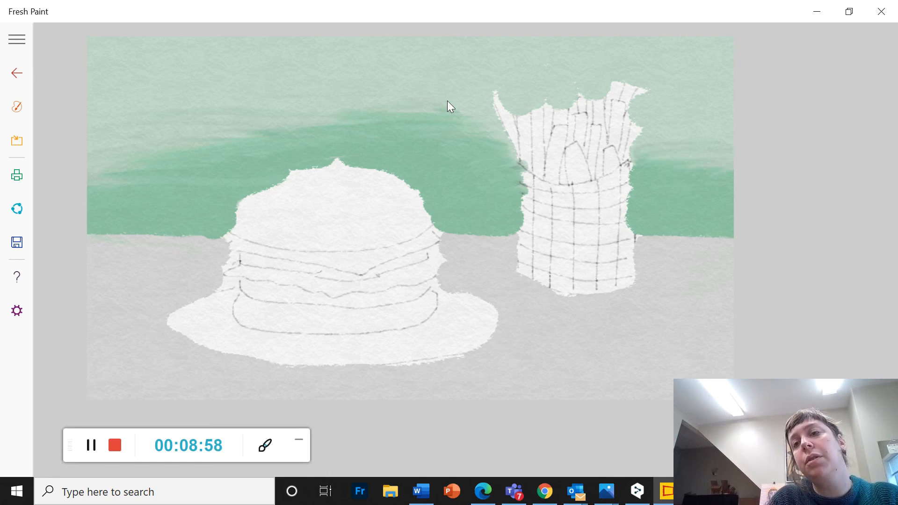
{"action": "mouse_move", "coordinate": [709, 165]}
{"action": "left_mouse_down"}
{"action": "mouse_move", "coordinate": [651, 156]}
{"action": "mouse_move", "coordinate": [716, 139]}
{"action": "left_mouse_up"}
{"action": "mouse_move", "coordinate": [461, 113]}
{"action": "left_mouse_down"}
{"action": "mouse_move", "coordinate": [396, 122]}
{"action": "mouse_move", "coordinate": [337, 116]}
{"action": "left_mouse_up"}
{"action": "left_click_drag", "start_coordinate": [468, 113], "coordinate": [402, 112]}
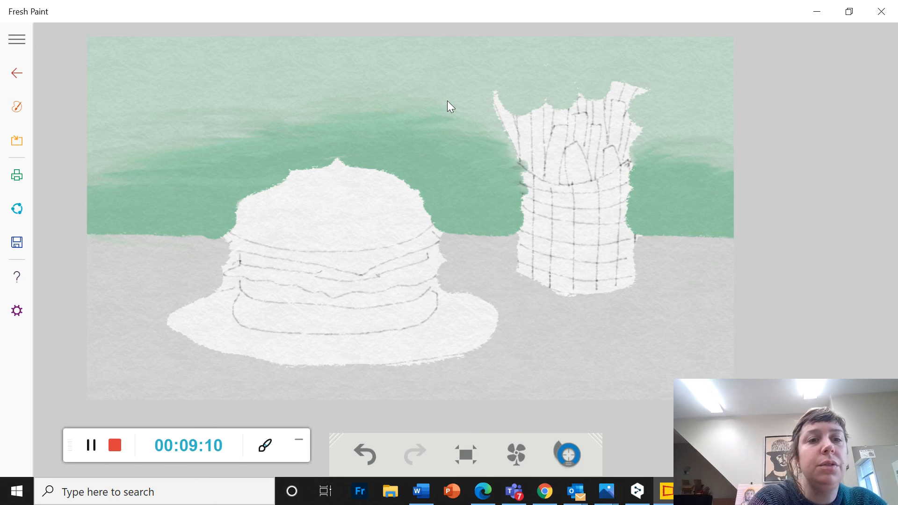
Mix a light orange-tan from the preset tan on the color wheel and set the crayon to a thinner stroke
{"action": "left_click", "coordinate": [17, 107]}
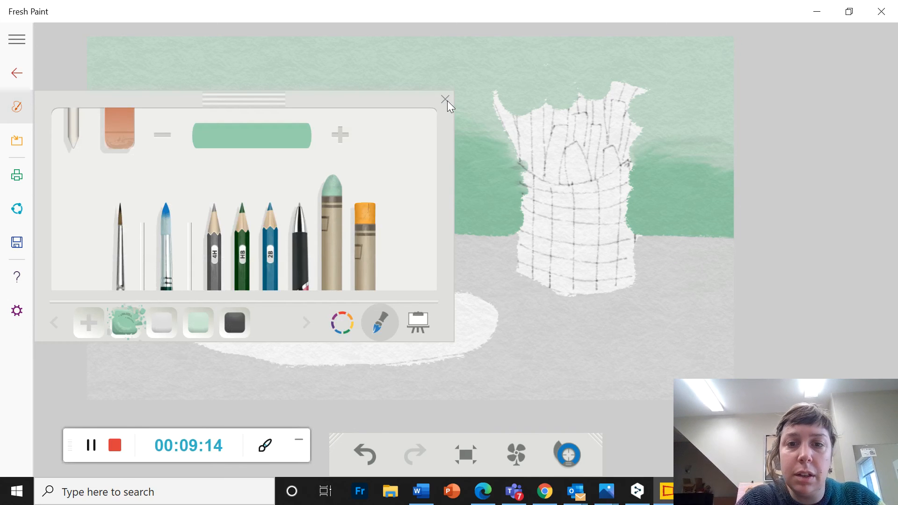
{"action": "left_click", "coordinate": [342, 322]}
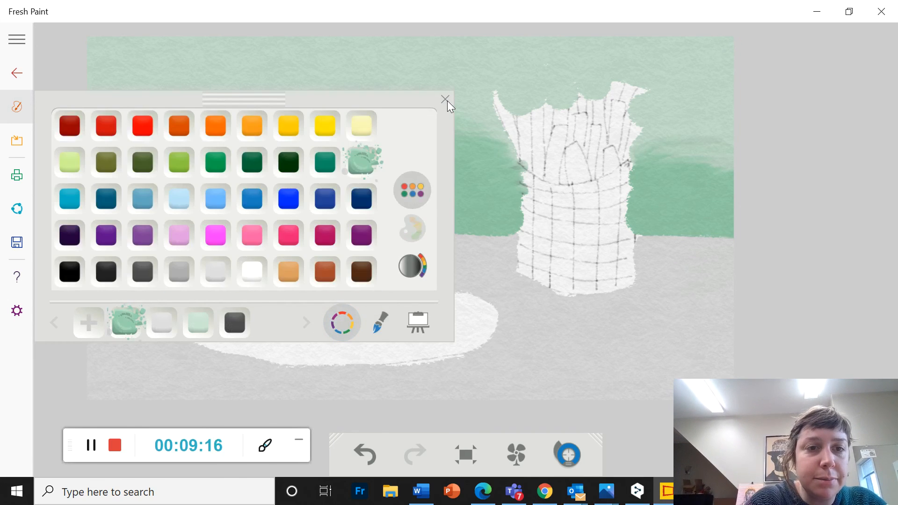
{"action": "left_click", "coordinate": [288, 271]}
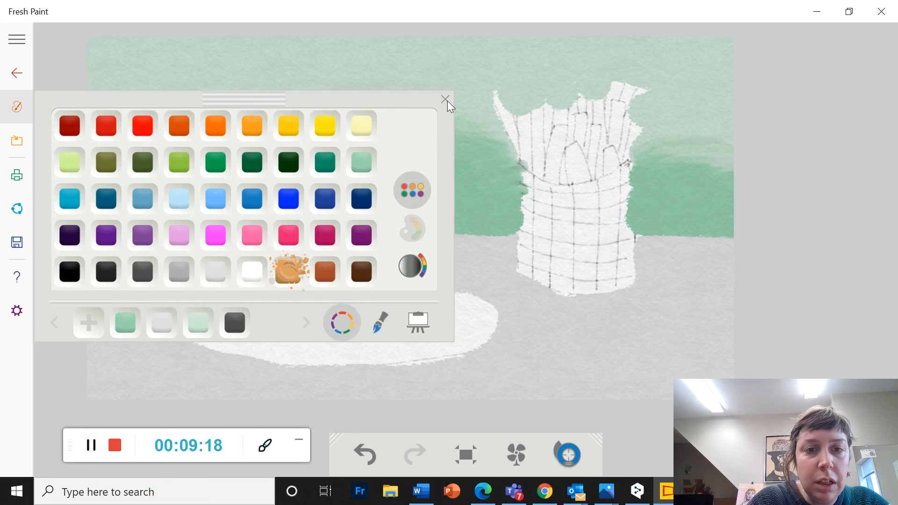
{"action": "left_click", "coordinate": [412, 266]}
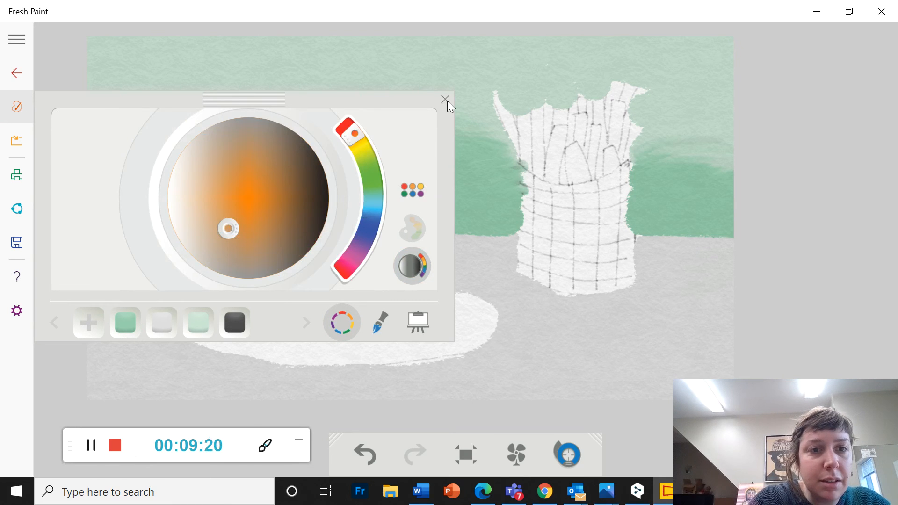
{"action": "left_click", "coordinate": [210, 218]}
{"action": "left_click_drag", "start_coordinate": [210, 218], "coordinate": [204, 219]}
{"action": "left_click", "coordinate": [380, 322]}
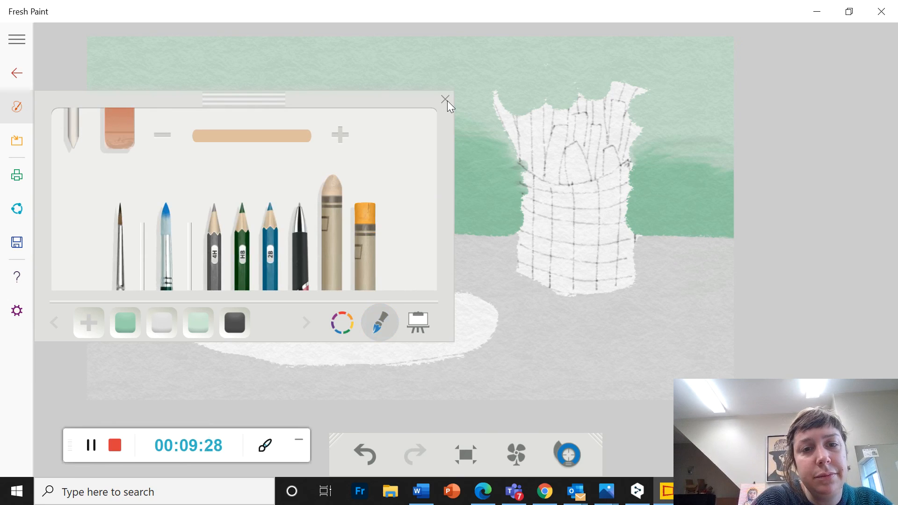
Shift the crayon color's hue from orange toward yellow and adjust its shade to get a muted golden tan
{"action": "left_click", "coordinate": [342, 322]}
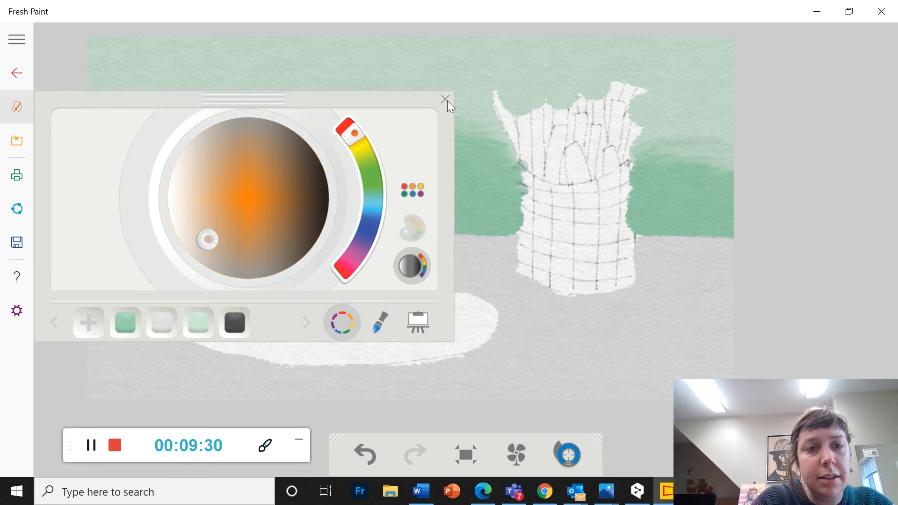
{"action": "left_click_drag", "start_coordinate": [355, 133], "coordinate": [357, 137]}
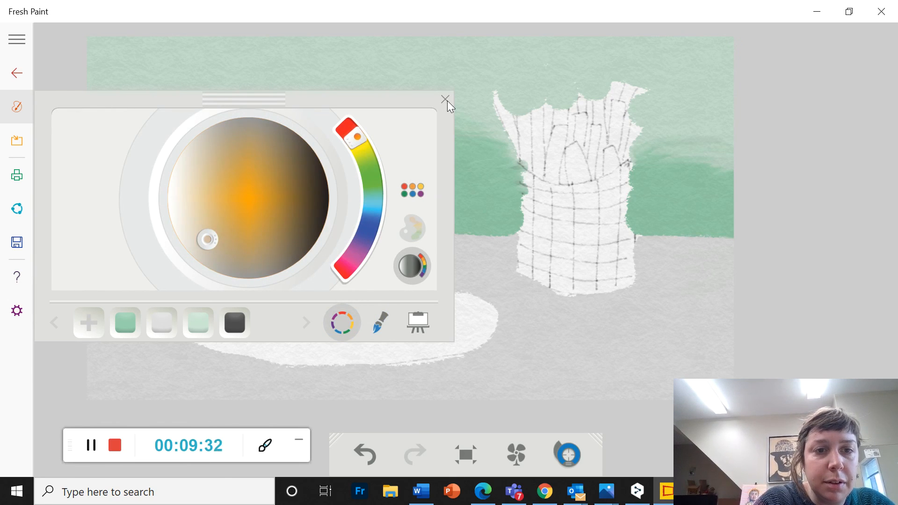
{"action": "left_click_drag", "start_coordinate": [208, 240], "coordinate": [214, 230]}
{"action": "left_click", "coordinate": [380, 321]}
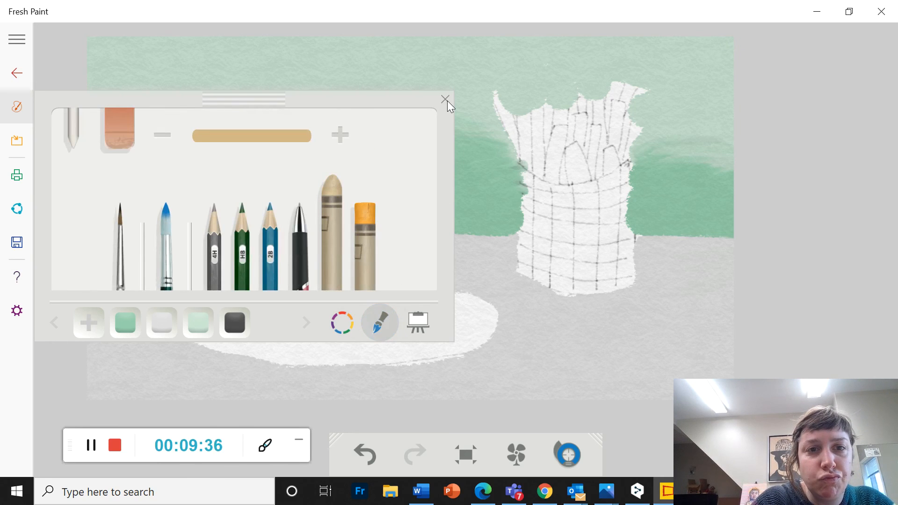
{"action": "left_click", "coordinate": [342, 321]}
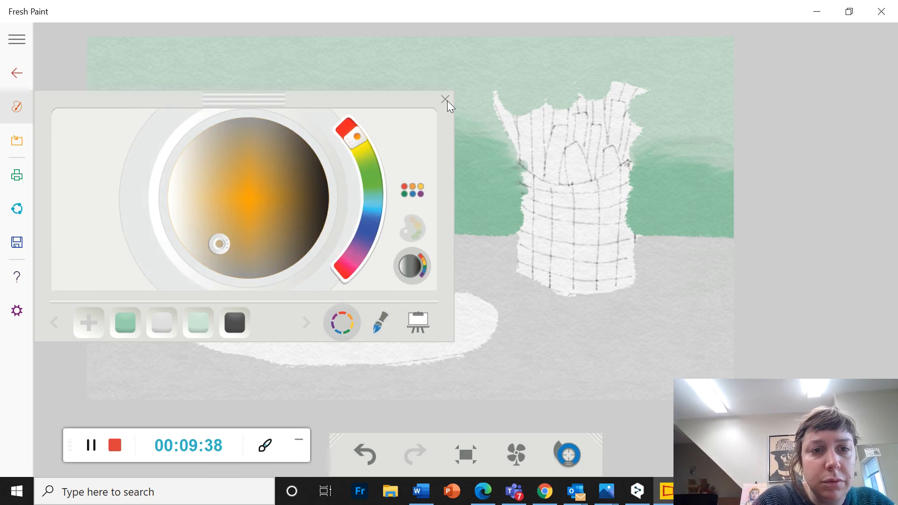
{"action": "left_click_drag", "start_coordinate": [216, 237], "coordinate": [209, 223]}
{"action": "left_click", "coordinate": [380, 322]}
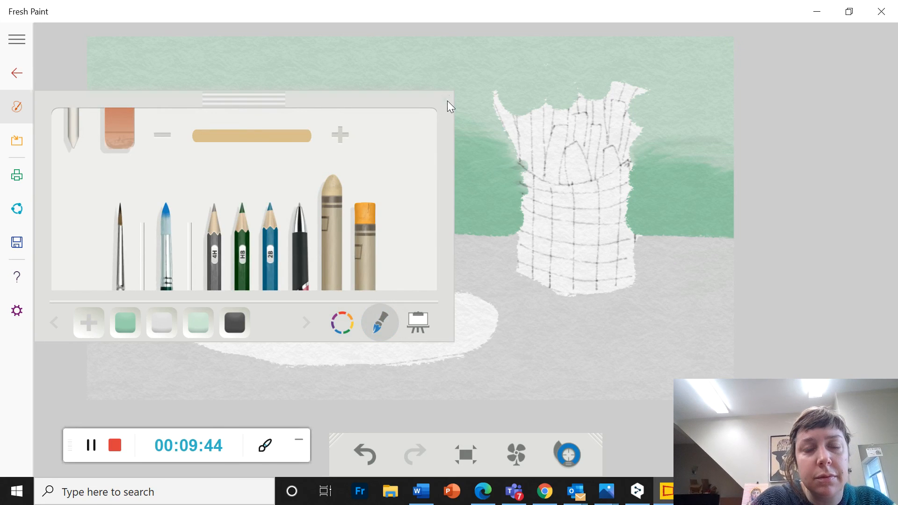
{"action": "left_click", "coordinate": [447, 101]}
Fill the burger's domed top bun and the curved bottom bun above the plate with solid golden tan crayon
{"action": "left_click", "coordinate": [242, 222]}
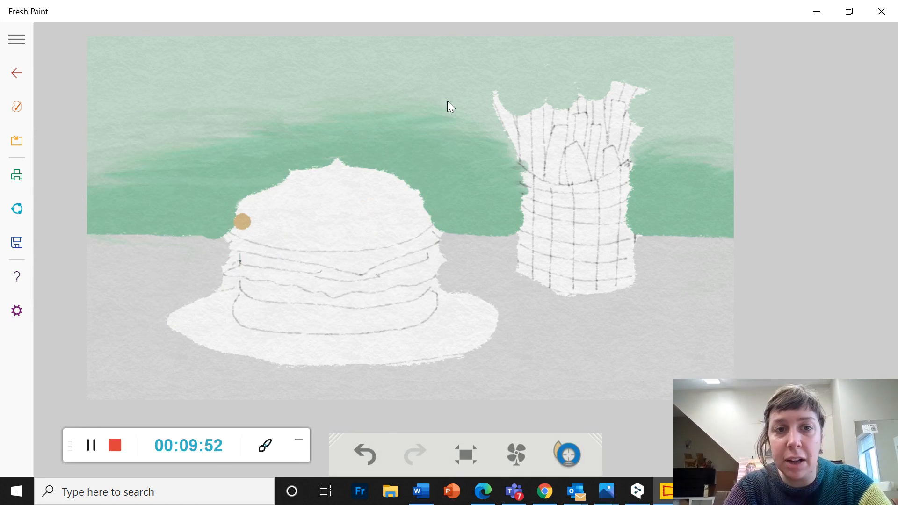
{"action": "mouse_move", "coordinate": [243, 222]}
{"action": "left_mouse_down"}
{"action": "mouse_move", "coordinate": [291, 180]}
{"action": "mouse_move", "coordinate": [348, 161]}
{"action": "mouse_move", "coordinate": [388, 173]}
{"action": "mouse_move", "coordinate": [427, 211]}
{"action": "mouse_move", "coordinate": [426, 224]}
{"action": "left_mouse_up"}
{"action": "mouse_move", "coordinate": [243, 228]}
{"action": "left_mouse_down"}
{"action": "mouse_move", "coordinate": [280, 245]}
{"action": "mouse_move", "coordinate": [336, 250]}
{"action": "mouse_move", "coordinate": [423, 220]}
{"action": "left_mouse_up"}
{"action": "mouse_move", "coordinate": [255, 227]}
{"action": "left_mouse_down"}
{"action": "mouse_move", "coordinate": [321, 182]}
{"action": "mouse_move", "coordinate": [335, 184]}
{"action": "left_mouse_up"}
{"action": "mouse_move", "coordinate": [286, 223]}
{"action": "left_mouse_down"}
{"action": "mouse_move", "coordinate": [383, 223]}
{"action": "mouse_move", "coordinate": [362, 194]}
{"action": "mouse_move", "coordinate": [342, 201]}
{"action": "mouse_move", "coordinate": [378, 197]}
{"action": "mouse_move", "coordinate": [389, 210]}
{"action": "mouse_move", "coordinate": [405, 211]}
{"action": "left_mouse_up"}
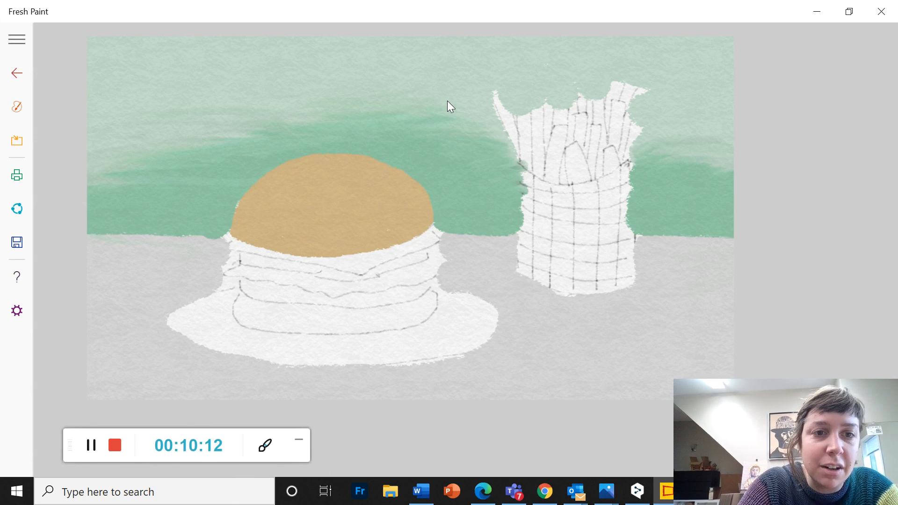
{"action": "left_click", "coordinate": [247, 306]}
{"action": "mouse_move", "coordinate": [243, 311]}
{"action": "left_mouse_down"}
{"action": "mouse_move", "coordinate": [359, 328]}
{"action": "mouse_move", "coordinate": [423, 314]}
{"action": "mouse_move", "coordinate": [435, 302]}
{"action": "mouse_move", "coordinate": [341, 312]}
{"action": "mouse_move", "coordinate": [240, 304]}
{"action": "mouse_move", "coordinate": [234, 312]}
{"action": "mouse_move", "coordinate": [261, 330]}
{"action": "mouse_move", "coordinate": [337, 340]}
{"action": "mouse_move", "coordinate": [428, 327]}
{"action": "mouse_move", "coordinate": [440, 290]}
{"action": "left_mouse_up"}
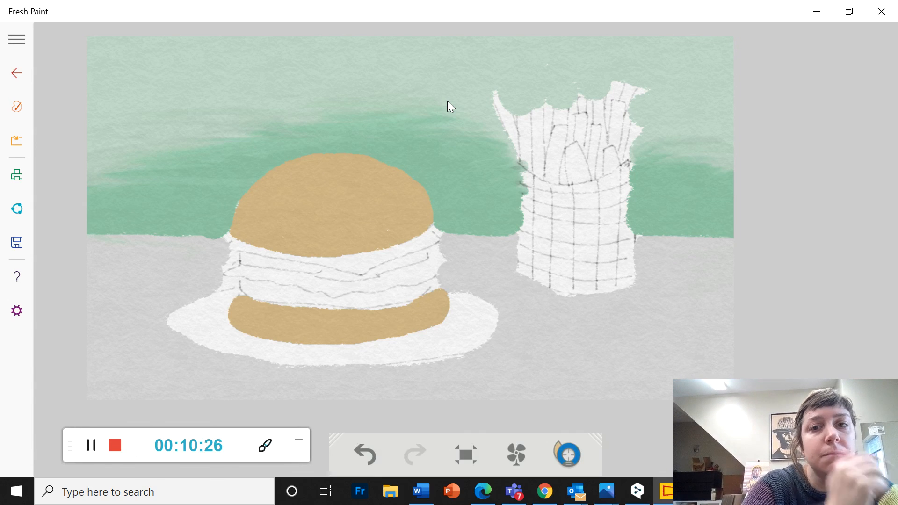
Leave the painting and reopen it, with the tool palette cleared from the canvas
{"action": "key", "text": "alt+Left"}
{"action": "key", "text": "Return"}
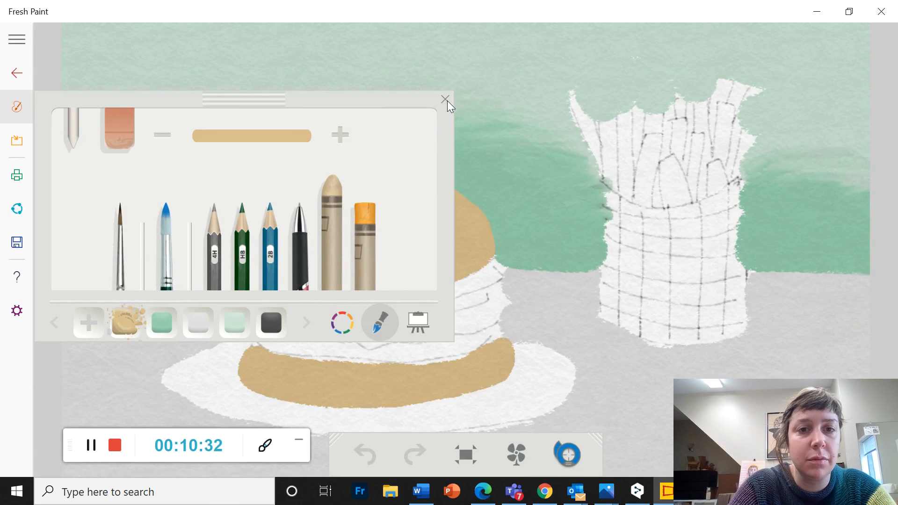
{"action": "left_click", "coordinate": [447, 100]}
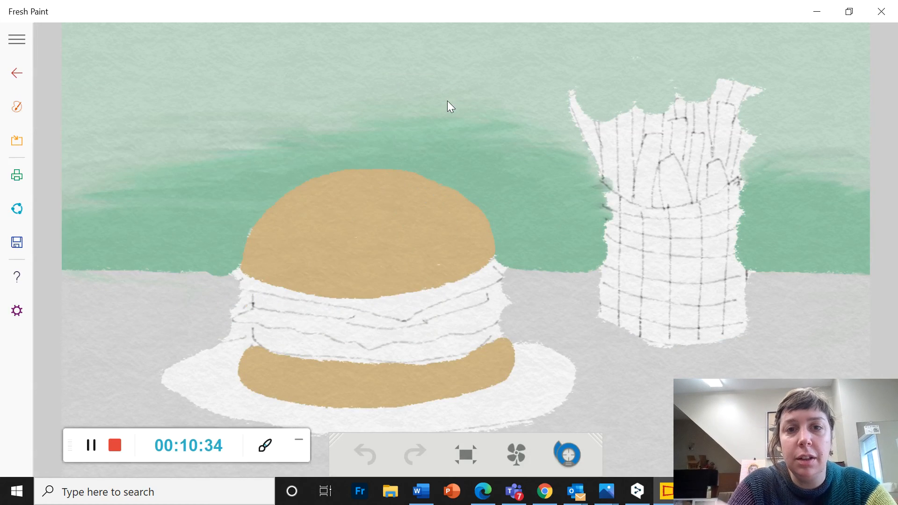